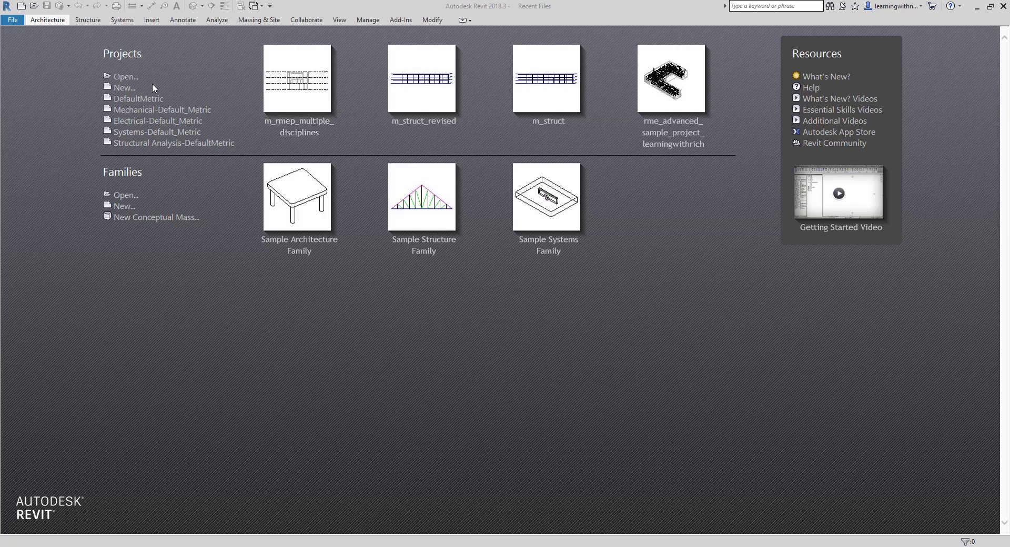
pyautogui.click(130, 81)
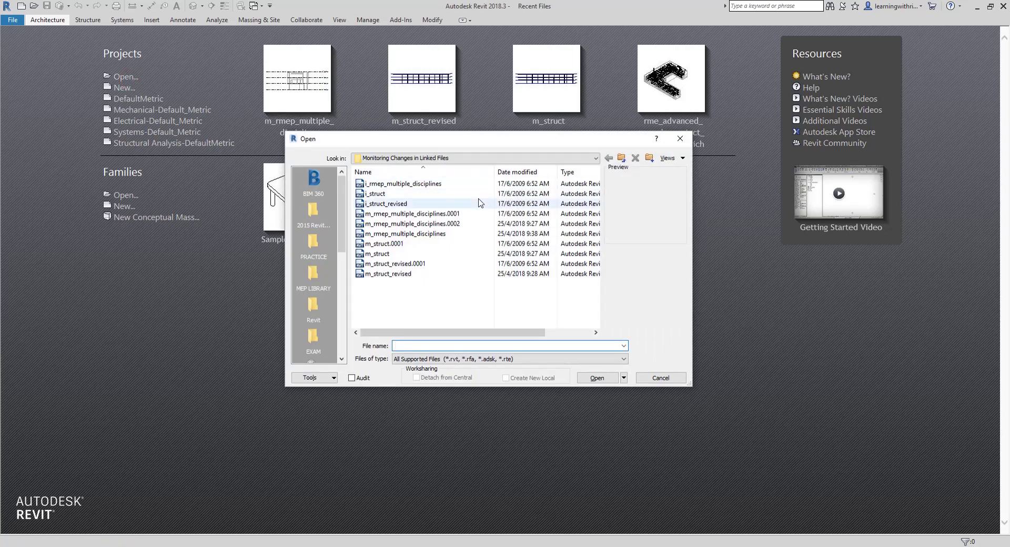
pyautogui.click(421, 233)
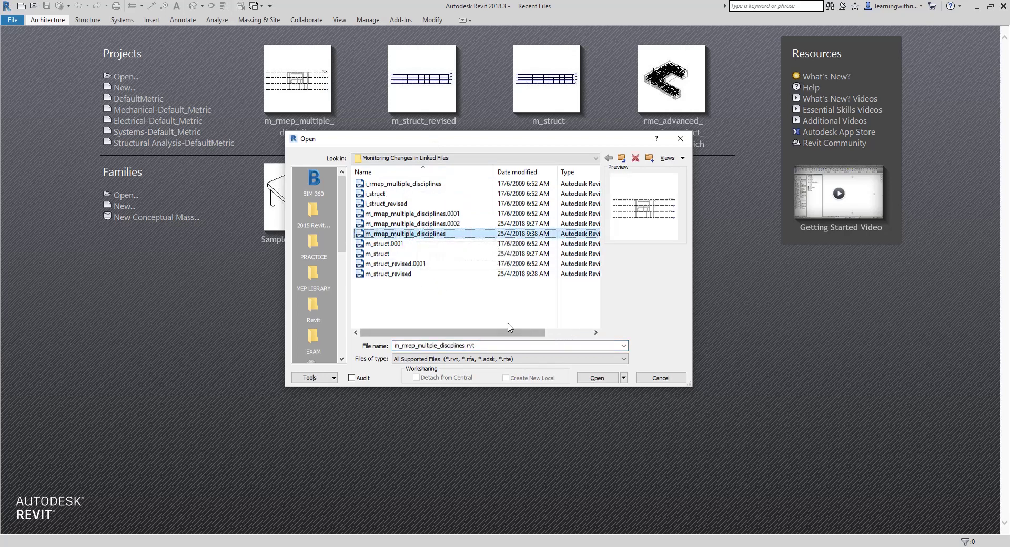
pyautogui.click(406, 185)
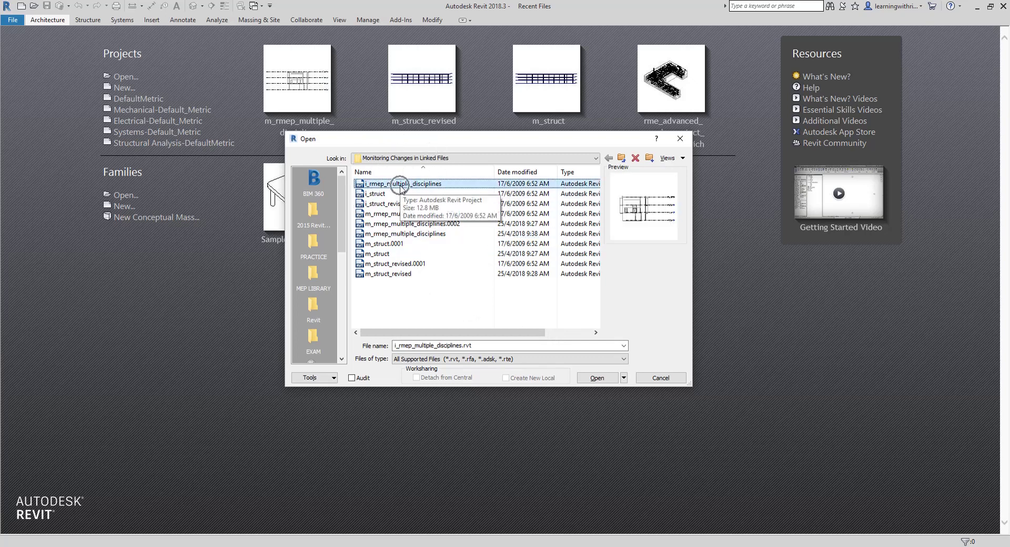
pyautogui.click(595, 377)
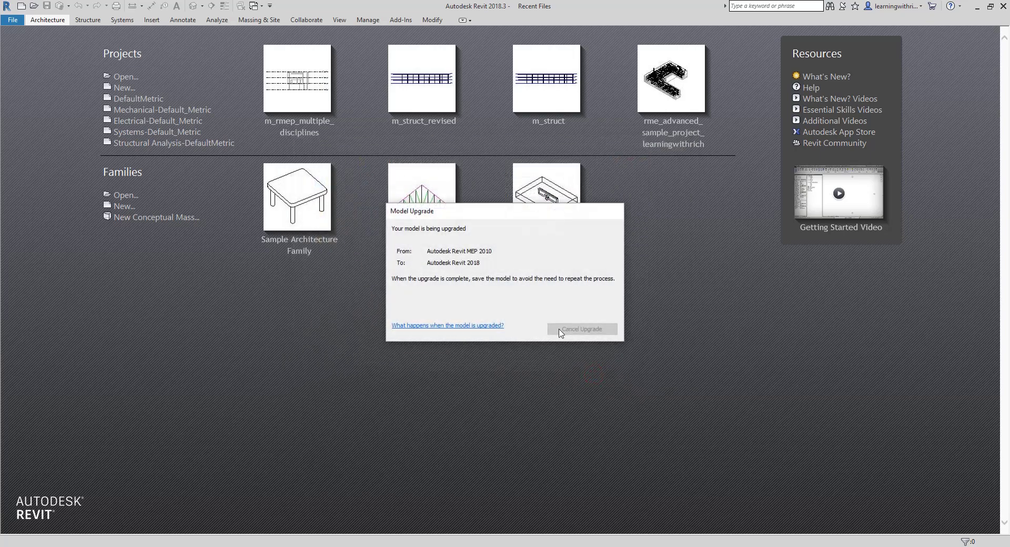
pyautogui.click(575, 330)
pyautogui.click(526, 279)
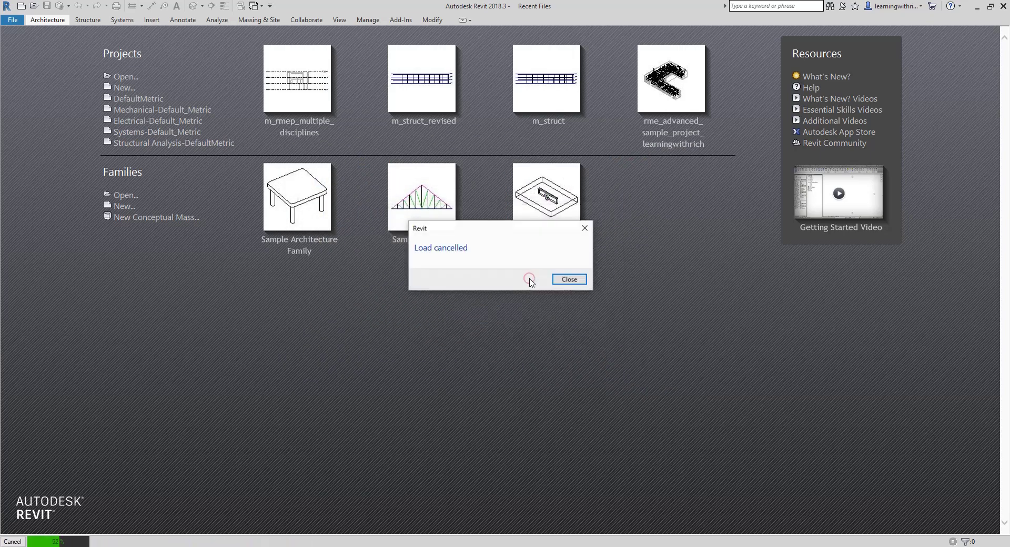
pyautogui.click(579, 283)
# Step: Open the m_rmep_multiple_disciplines project from the Monitoring Changes in Linked Files folder
pyautogui.click(127, 77)
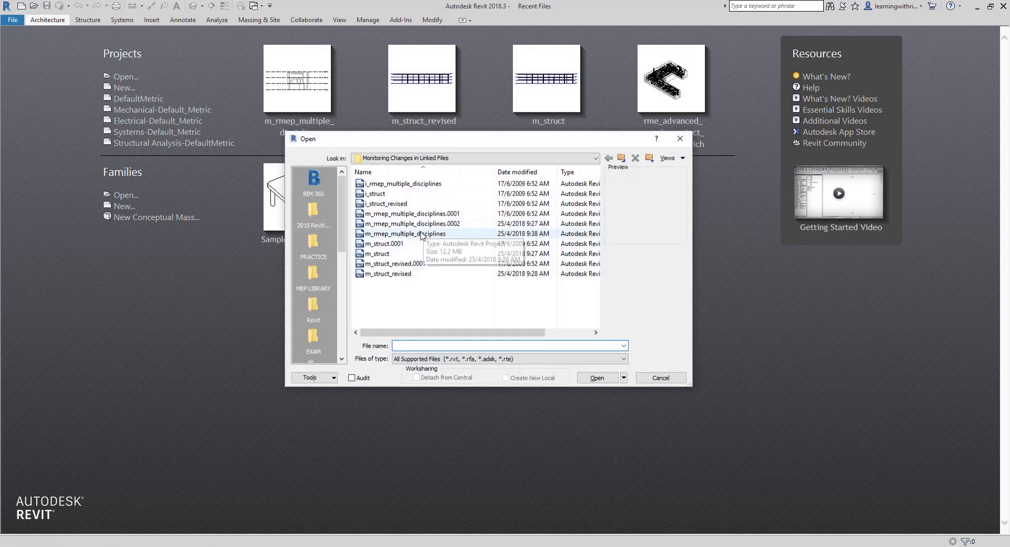
pyautogui.click(422, 235)
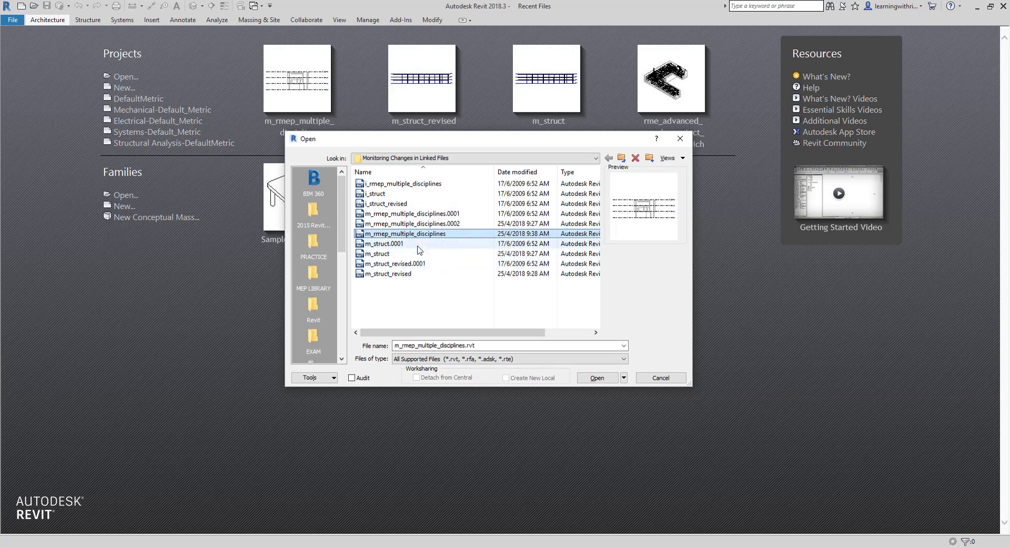
pyautogui.click(597, 377)
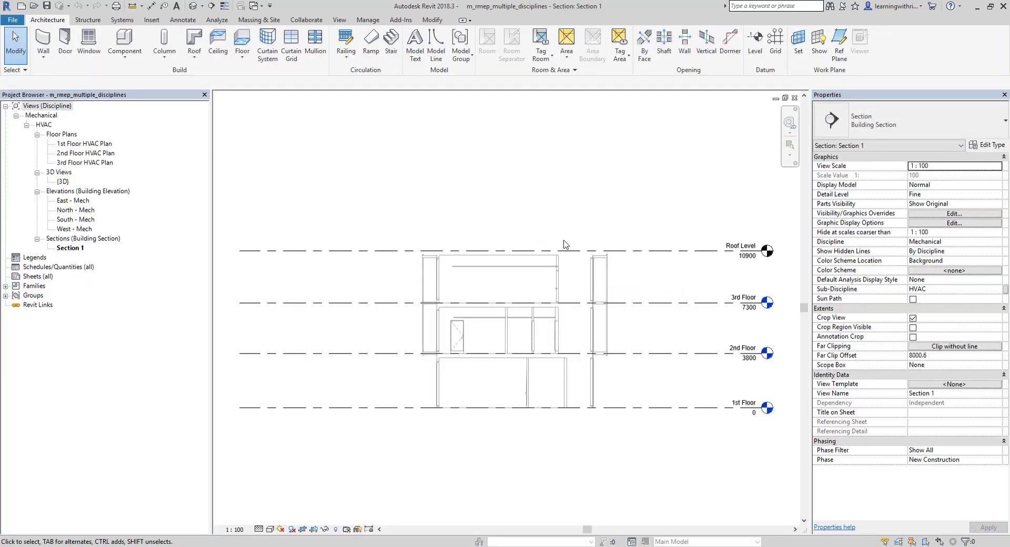
# Step: Link the m_struct Revit model into the project with Auto - Origin to Origin positioning
pyautogui.moveTo(591, 208); pyautogui.dragTo(578, 203, button='middle')
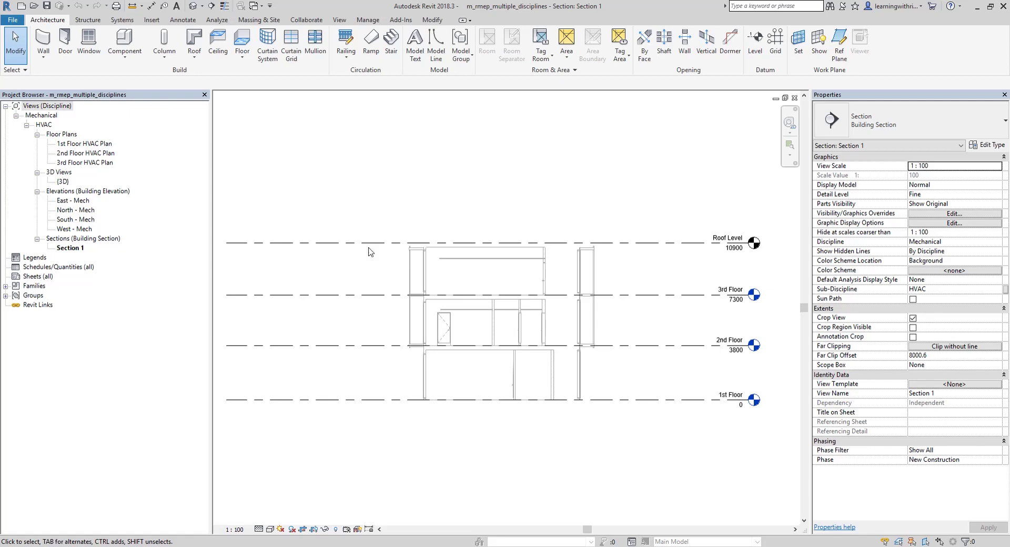
pyautogui.moveTo(676, 254); pyautogui.dragTo(619, 248, button='middle')
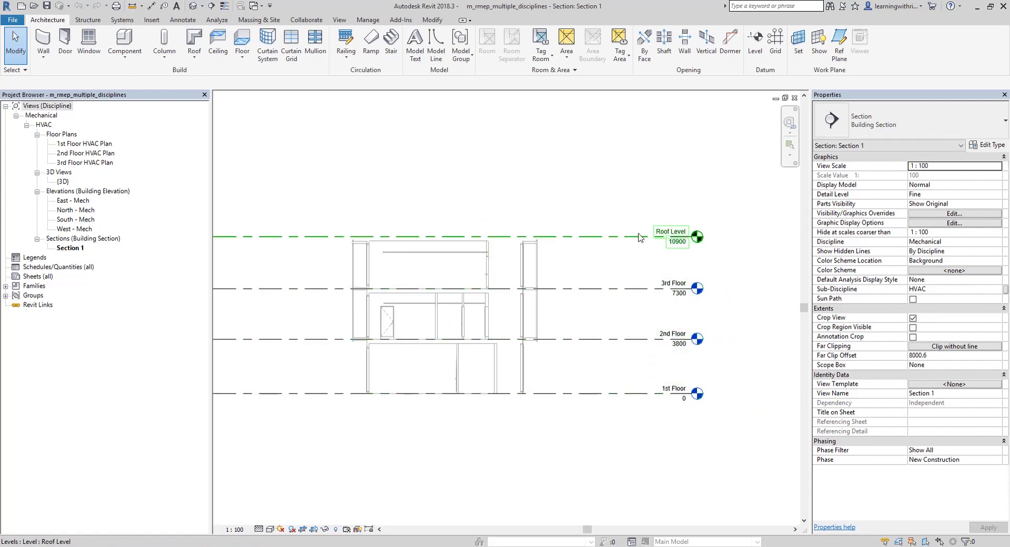
pyautogui.moveTo(564, 211); pyautogui.dragTo(614, 212, button='middle')
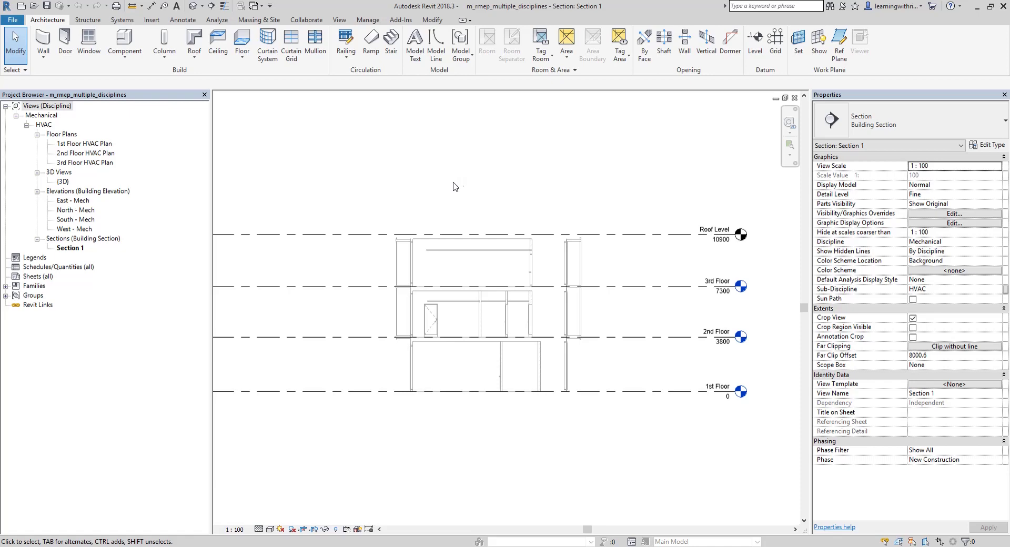
pyautogui.moveTo(458, 193); pyautogui.dragTo(474, 181, button='middle')
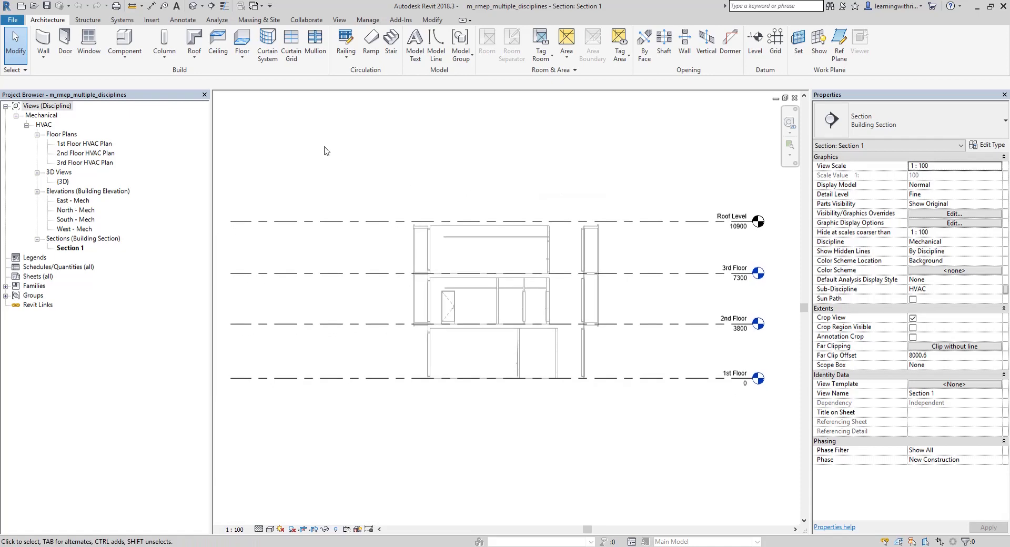
pyautogui.click(152, 21)
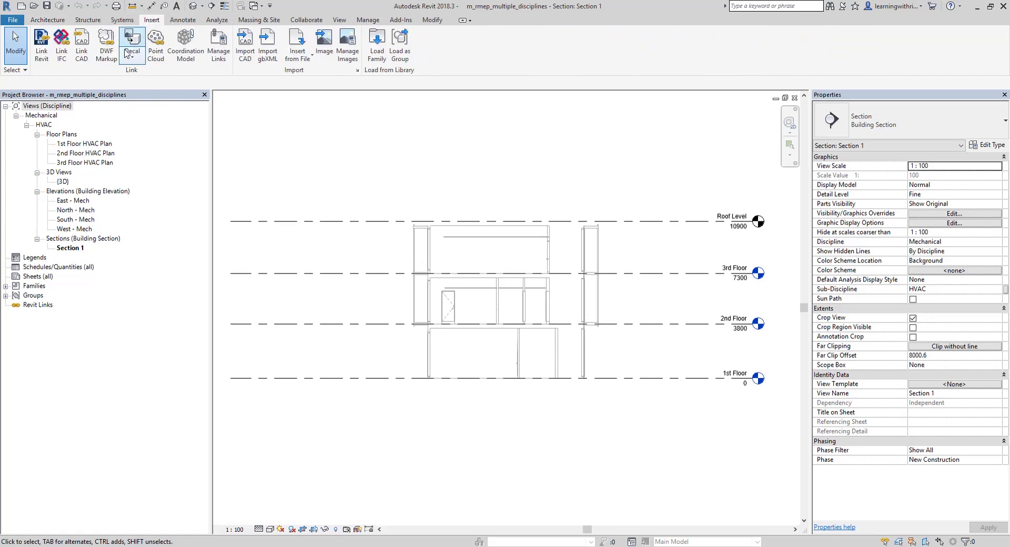
pyautogui.click(42, 49)
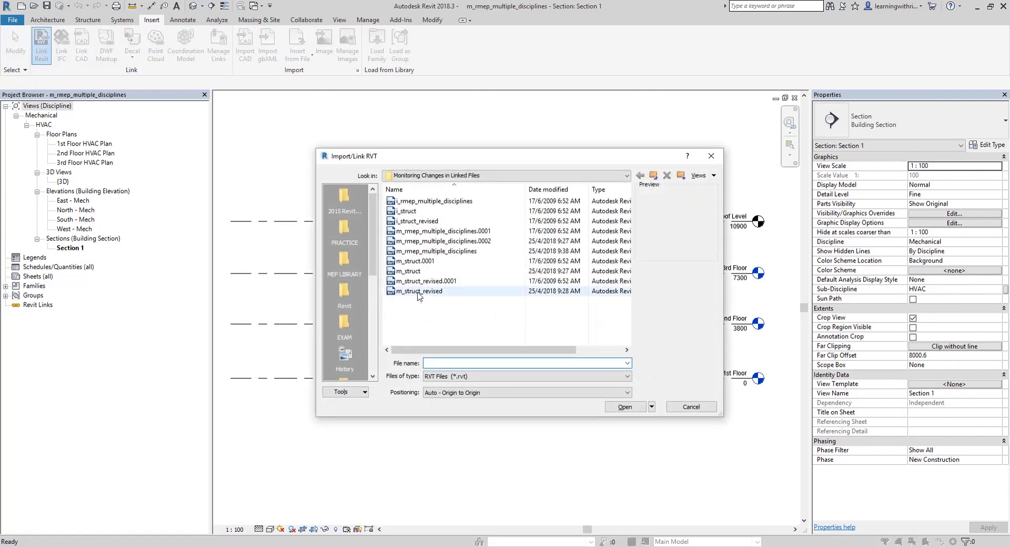
pyautogui.click(416, 271)
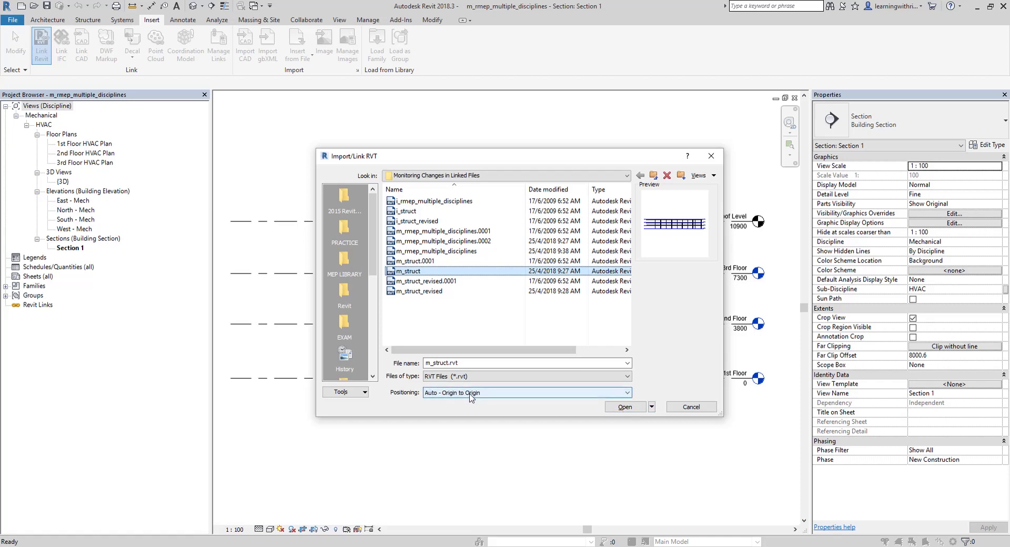
pyautogui.click(628, 406)
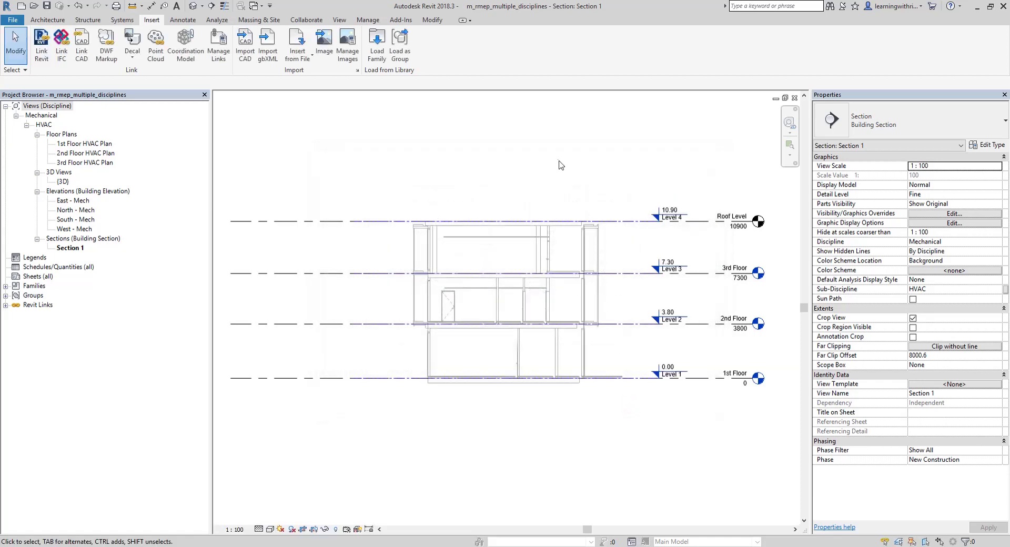
# Step: Select the linked m_struct model in Section 1 to examine its structure and levels, and clear the selection
pyautogui.moveTo(654, 180); pyautogui.dragTo(561, 161, button='middle')
pyautogui.scroll(2, 571, 230)
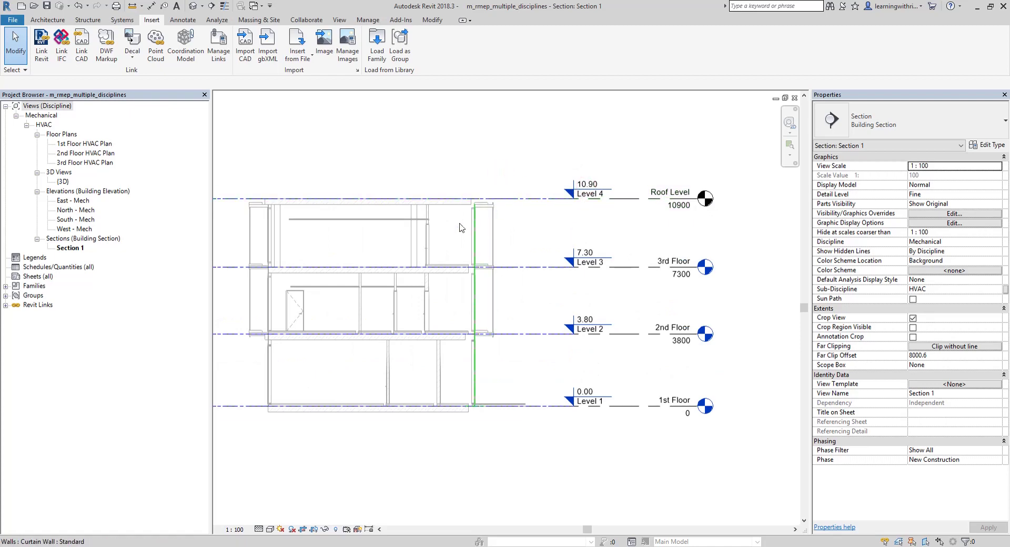
pyautogui.press('Tab')
pyautogui.press('Tab')
pyautogui.press('Tab')
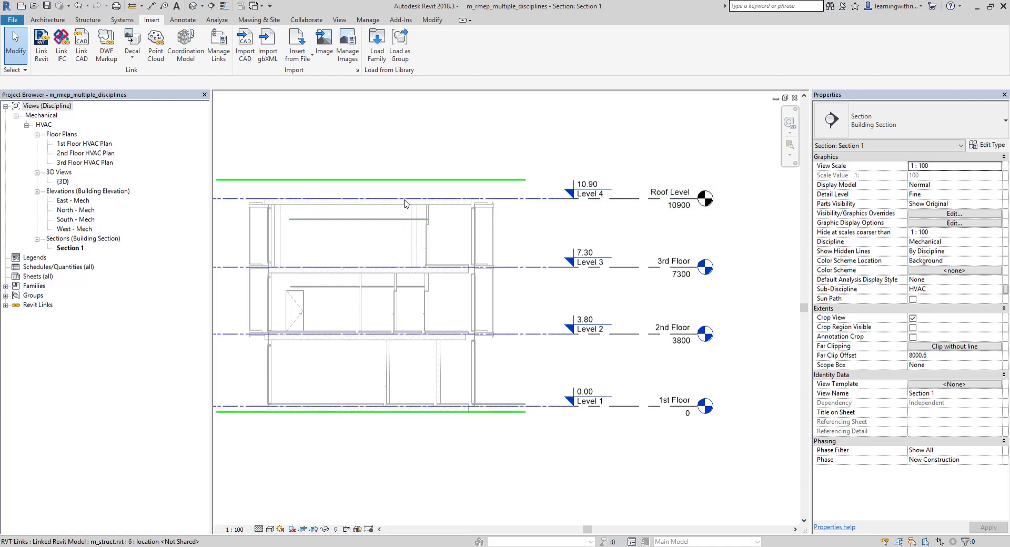
pyautogui.click(405, 204)
pyautogui.moveTo(506, 217); pyautogui.dragTo(551, 226, button='middle')
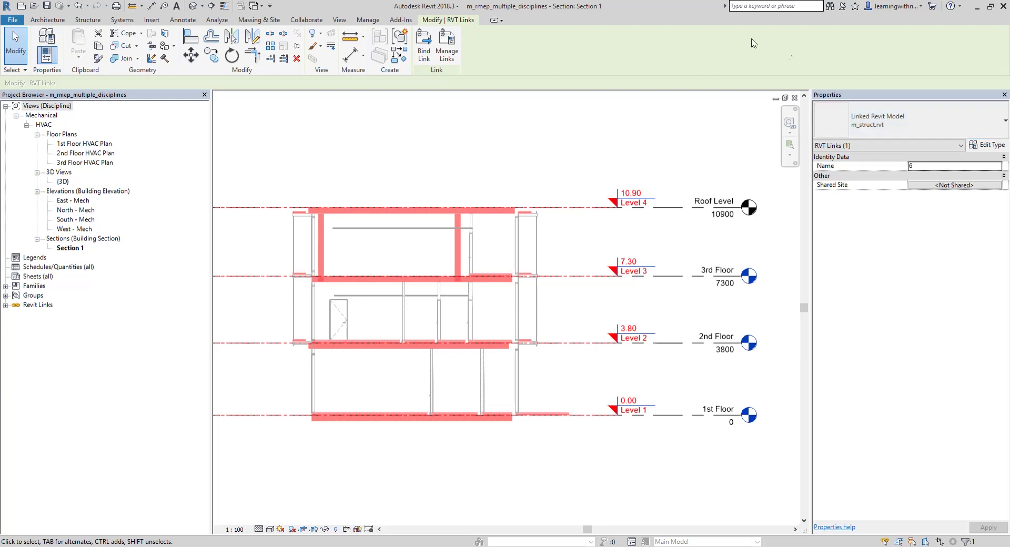
pyautogui.click(605, 157)
# Step: Start Copy/Monitor with the Select Link option on the linked m_struct model
pyautogui.moveTo(616, 172); pyautogui.dragTo(536, 181, button='middle')
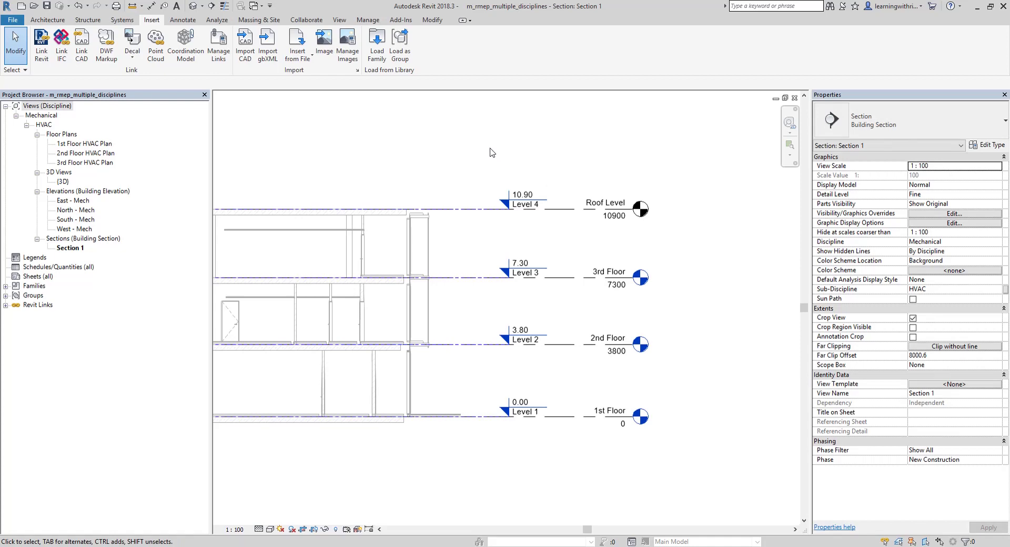
pyautogui.click(306, 21)
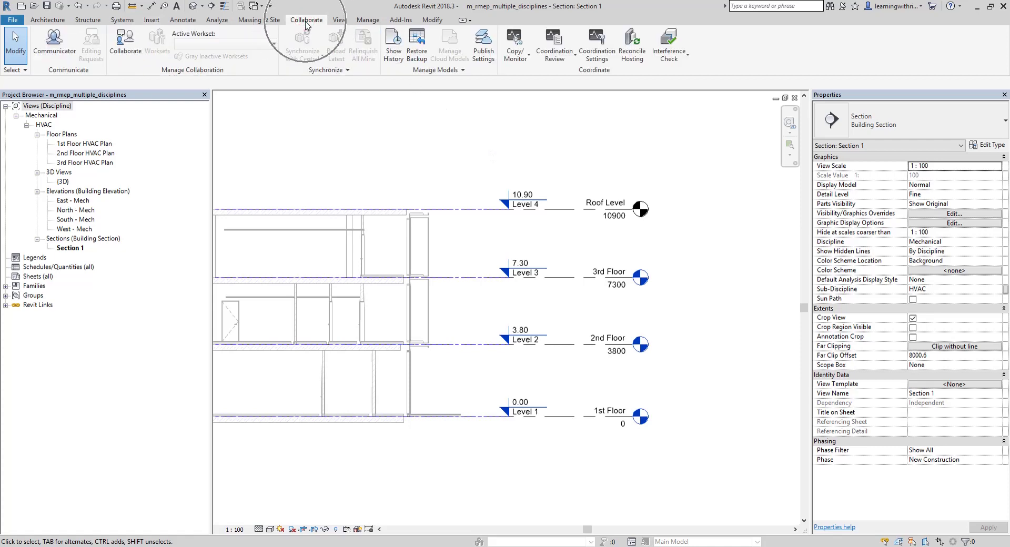
pyautogui.click(519, 62)
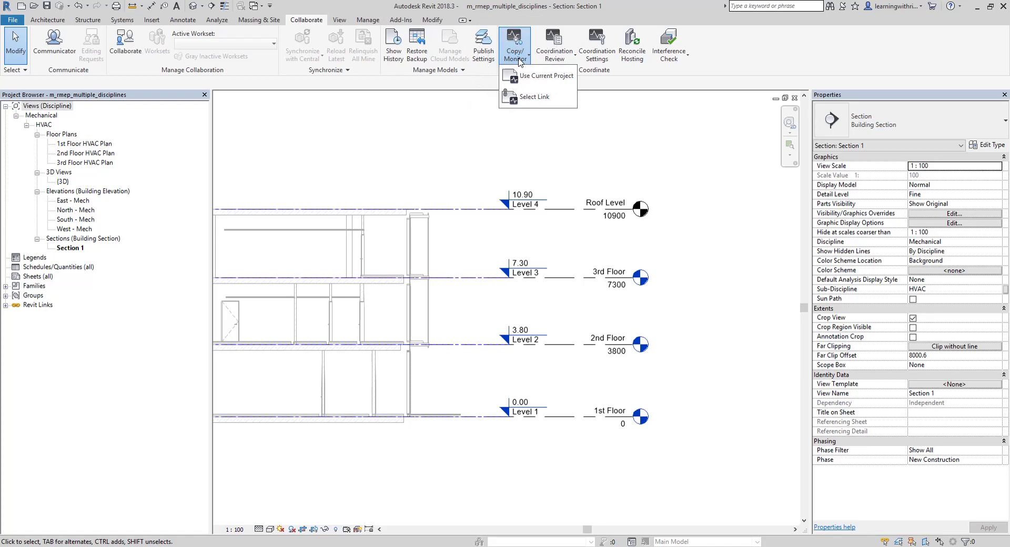
pyautogui.click(539, 99)
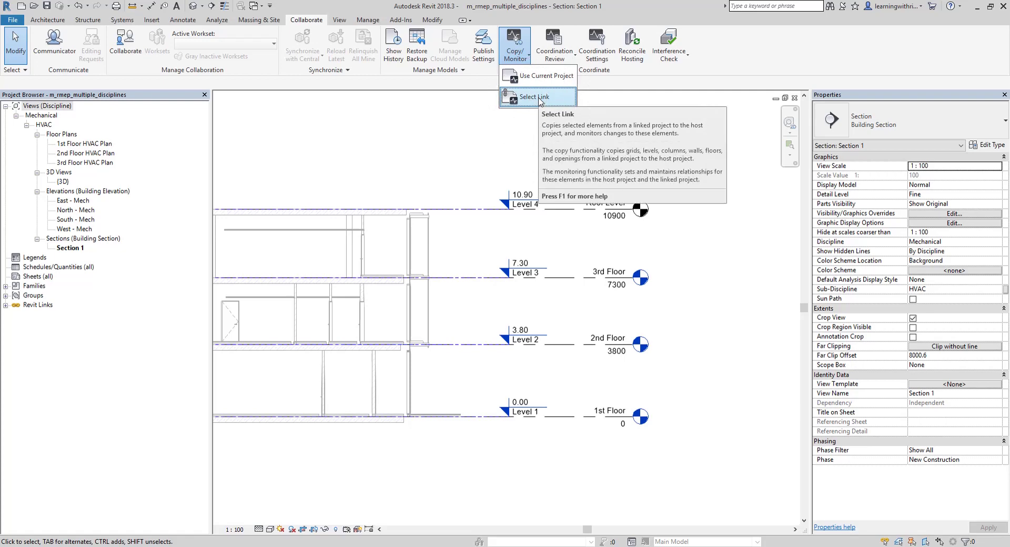
pyautogui.click(538, 98)
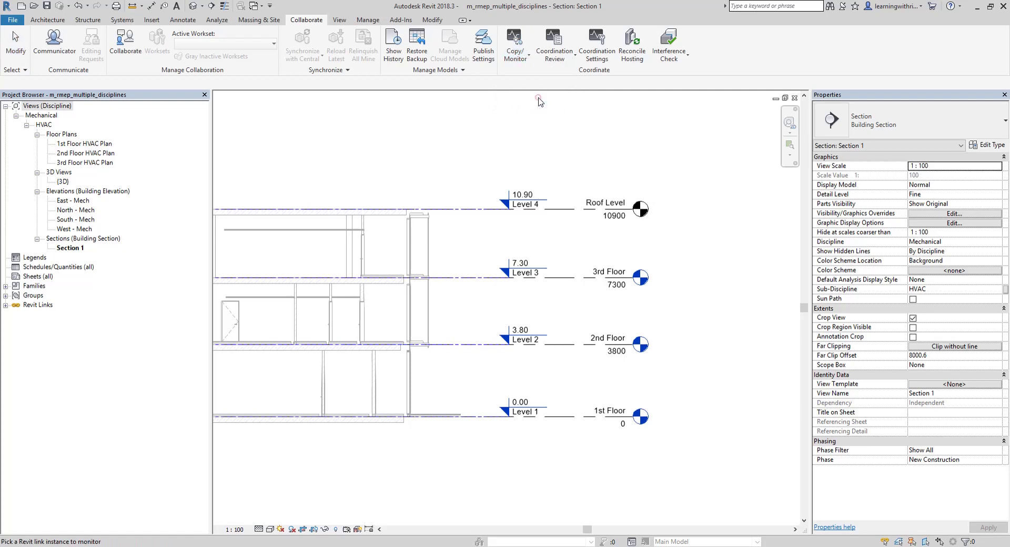
pyautogui.click(394, 214)
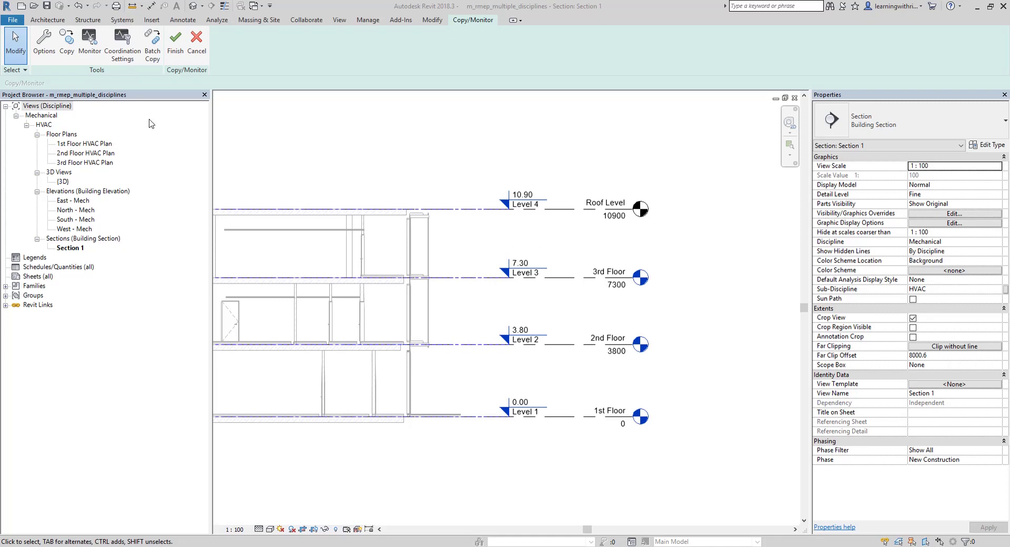
# Step: Monitor the host 1st Floor level against Level 1 of the linked structural model
pyautogui.click(93, 51)
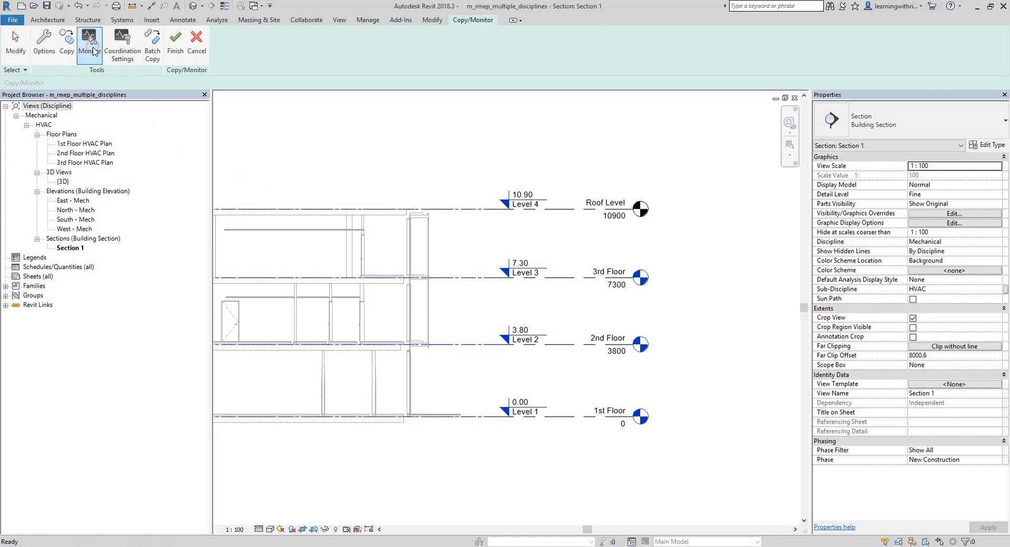
pyautogui.click(575, 418)
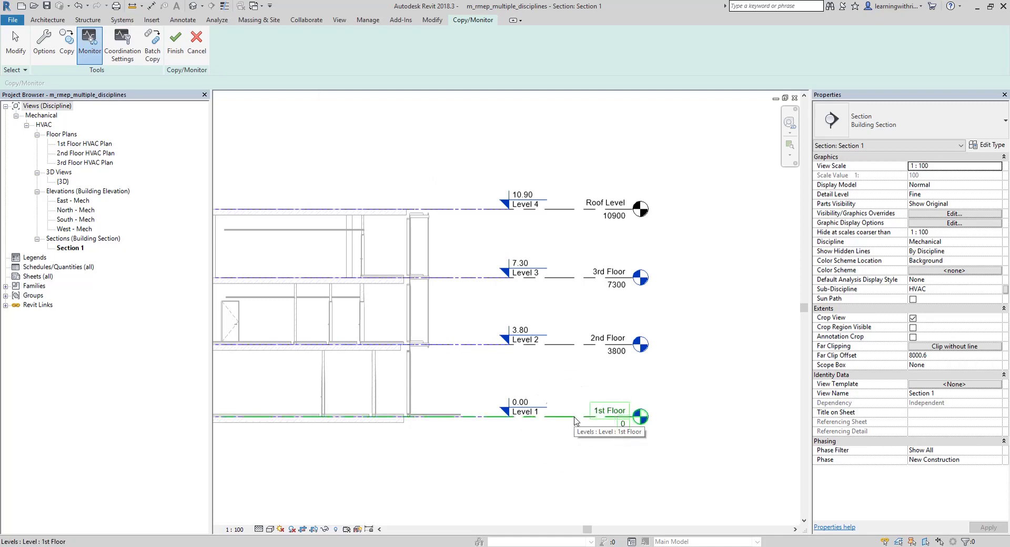
pyautogui.click(575, 417)
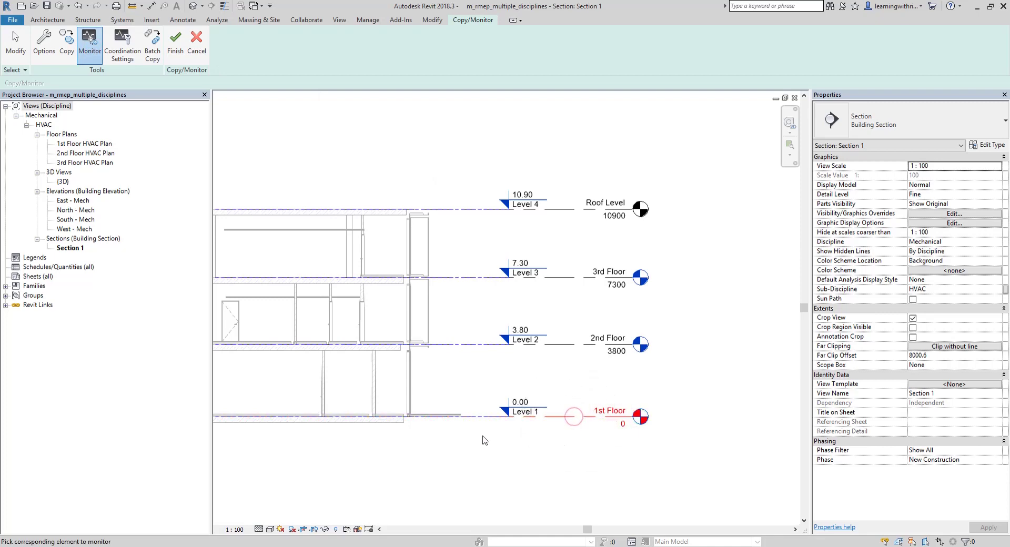
pyautogui.click(446, 419)
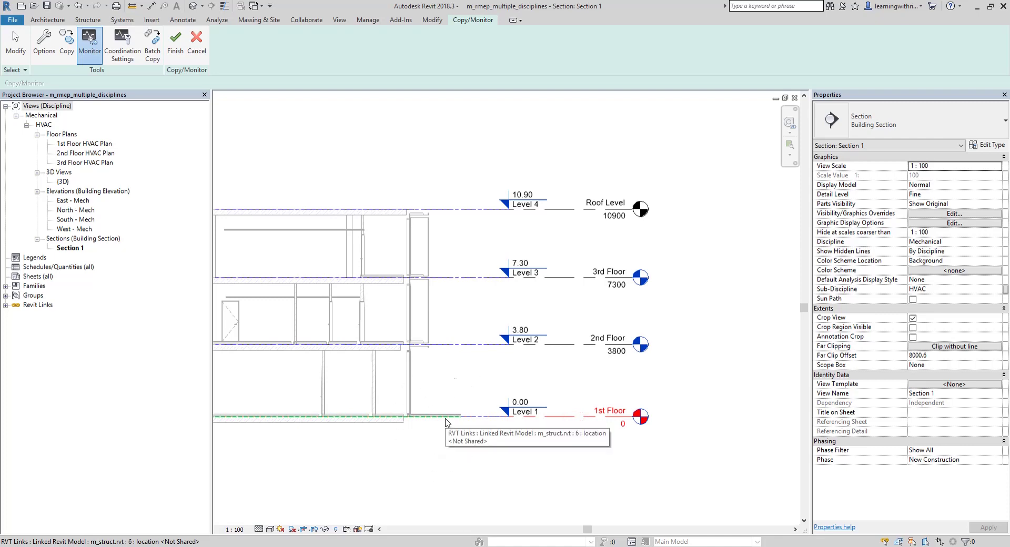
pyautogui.click(446, 418)
pyautogui.scroll(-3, 465, 440)
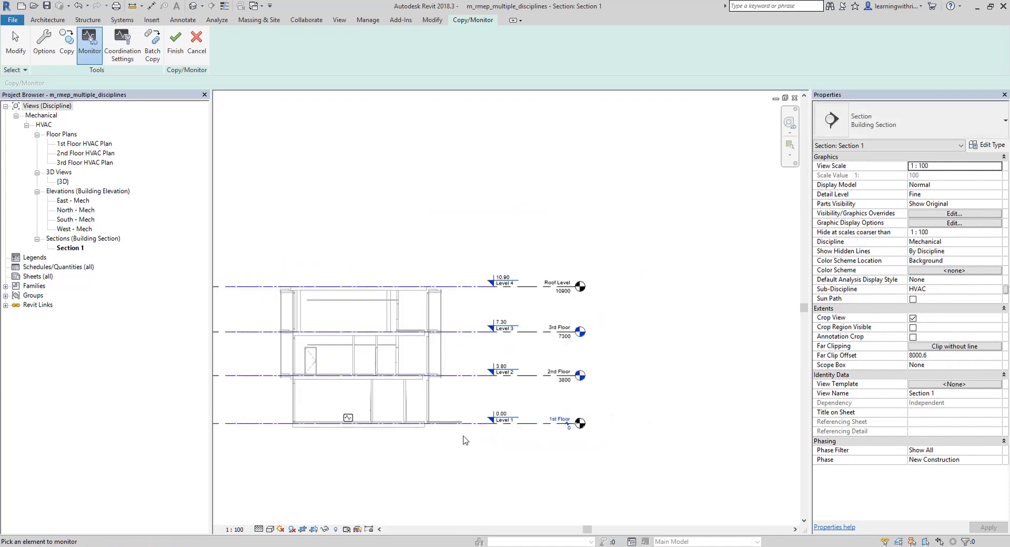
pyautogui.click(378, 414)
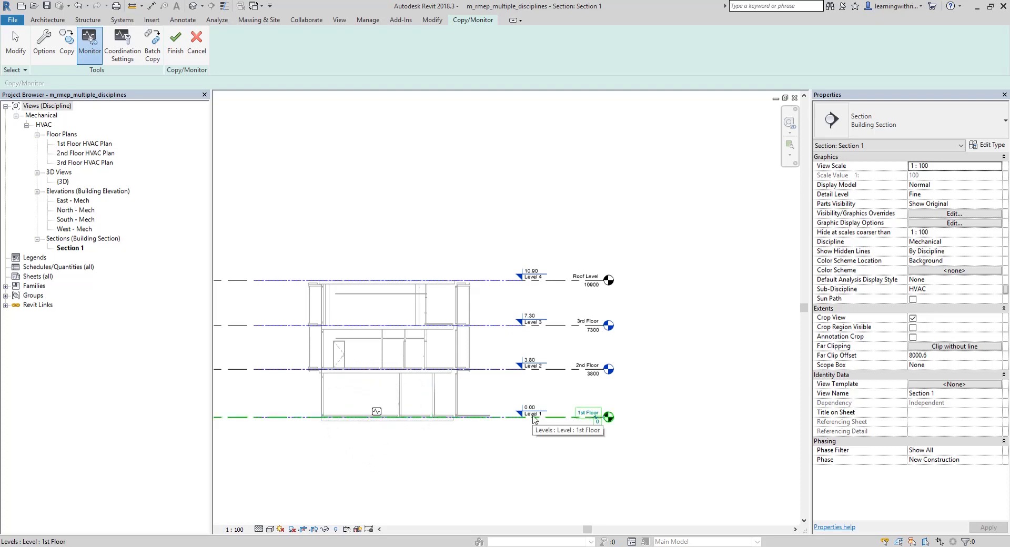
# Step: Monitor the host 2nd Floor level against Level 2 of the linked structural model
pyautogui.click(568, 373)
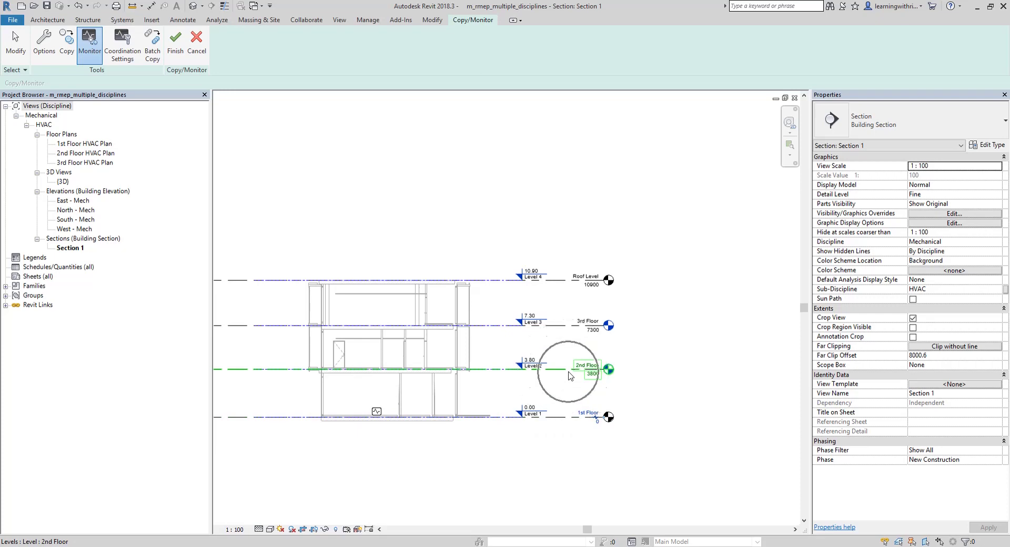
pyautogui.click(569, 373)
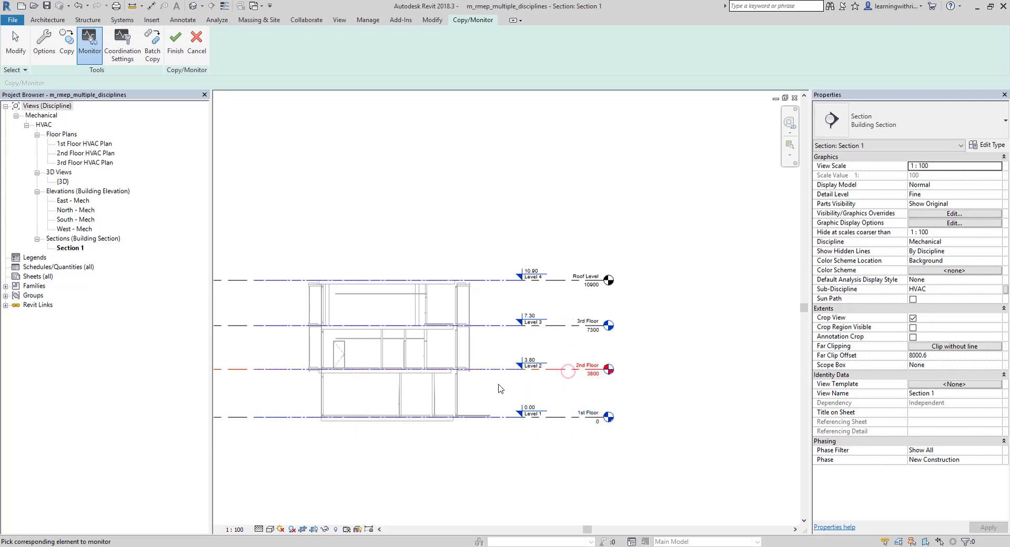
pyautogui.click(480, 375)
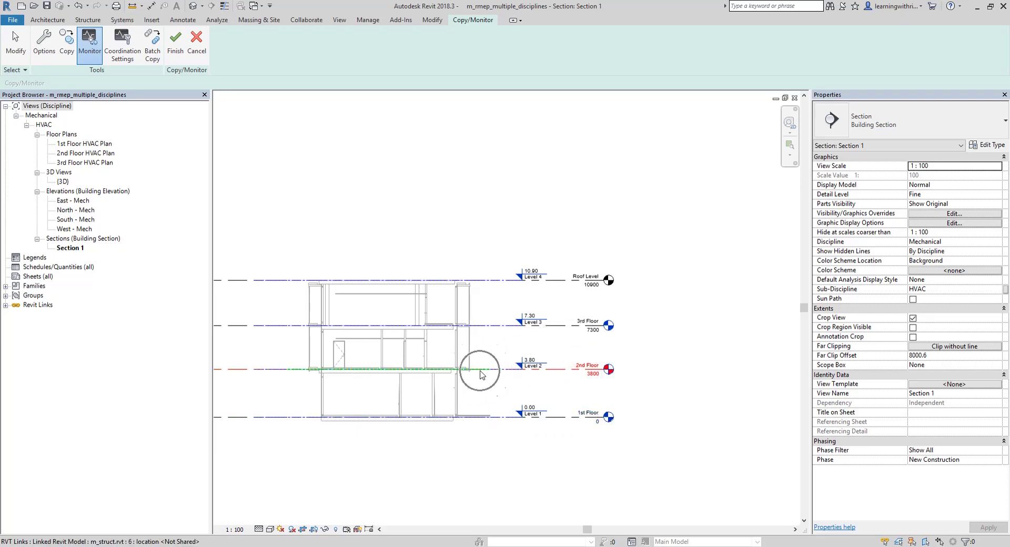
pyautogui.click(480, 375)
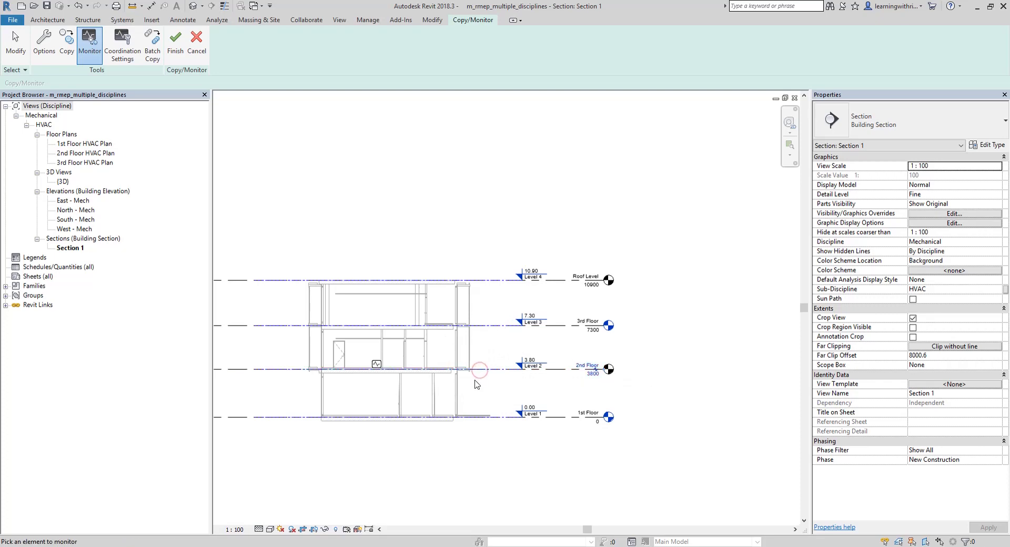
# Step: Monitor the host 3rd Floor against linked Level 3 and Roof Level against linked Level 4, and finish Copy/Monitor
pyautogui.click(567, 329)
pyautogui.click(477, 328)
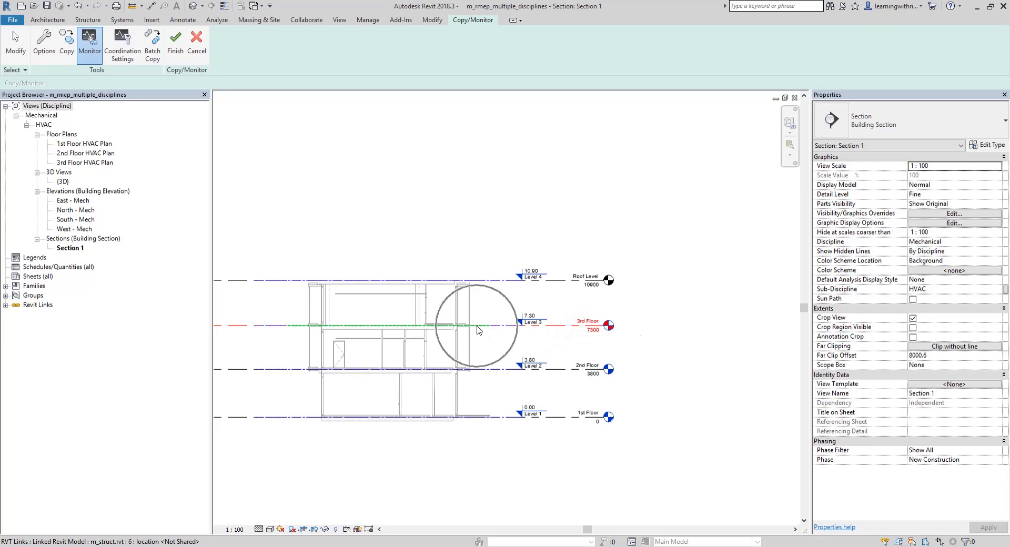
pyautogui.click(563, 283)
pyautogui.click(476, 280)
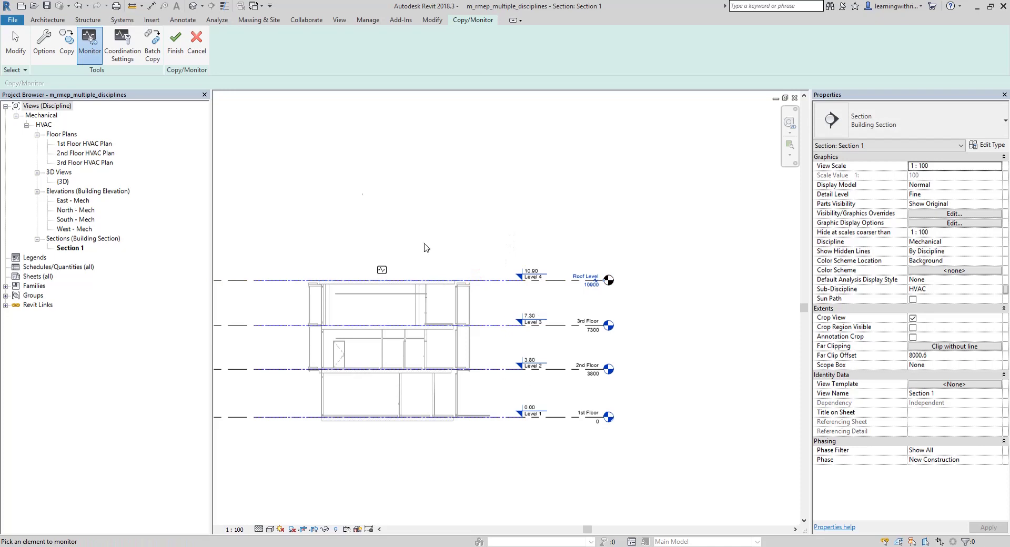
pyautogui.click(182, 54)
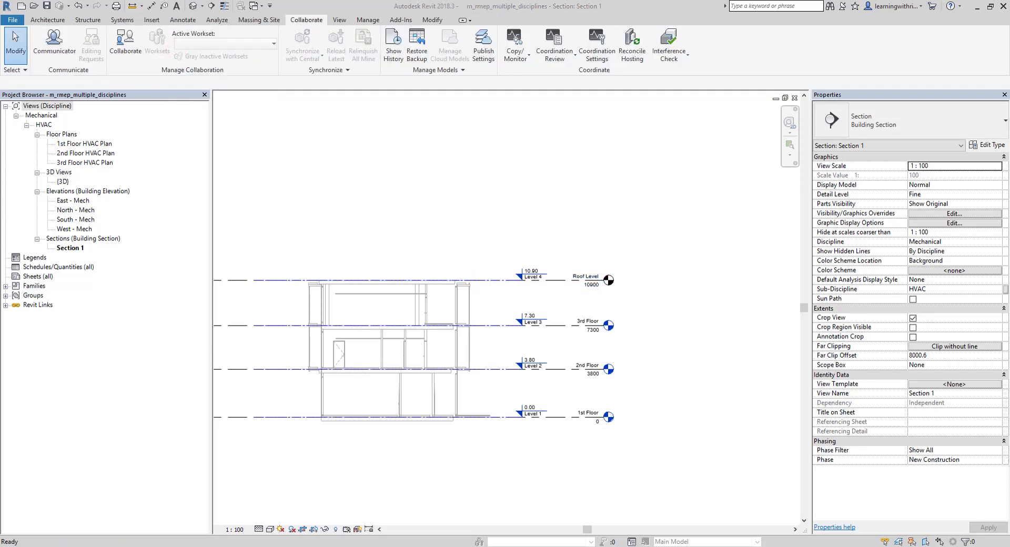
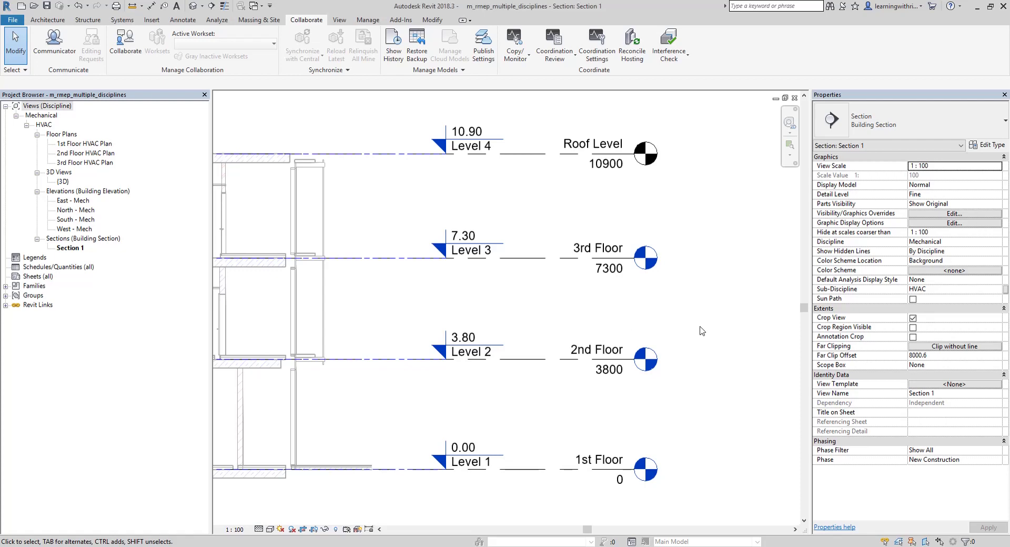
# Step: Reload the m_struct.rvt link from the m_struct_revised file through Manage Links
pyautogui.scroll(-2, 702, 315)
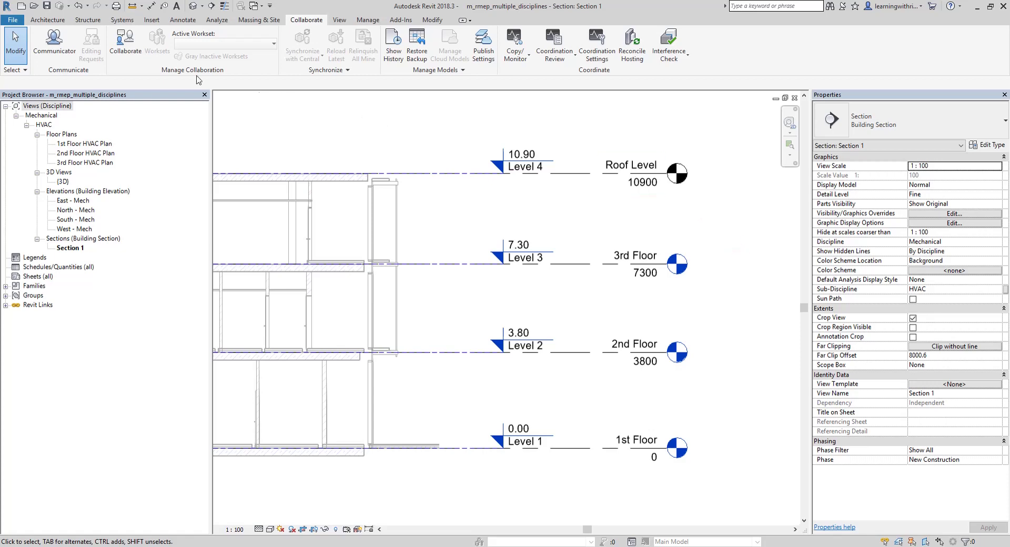
pyautogui.click(150, 20)
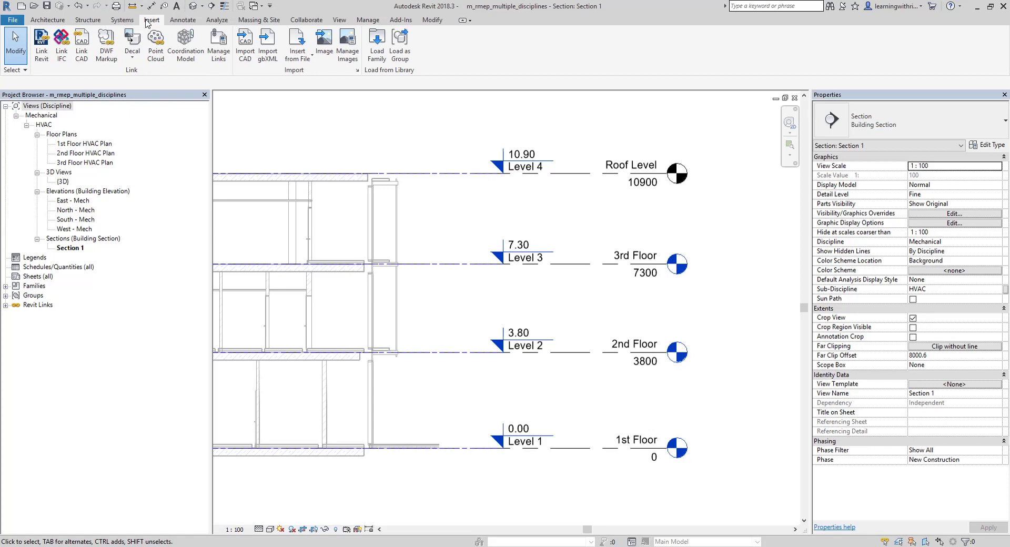
pyautogui.click(217, 52)
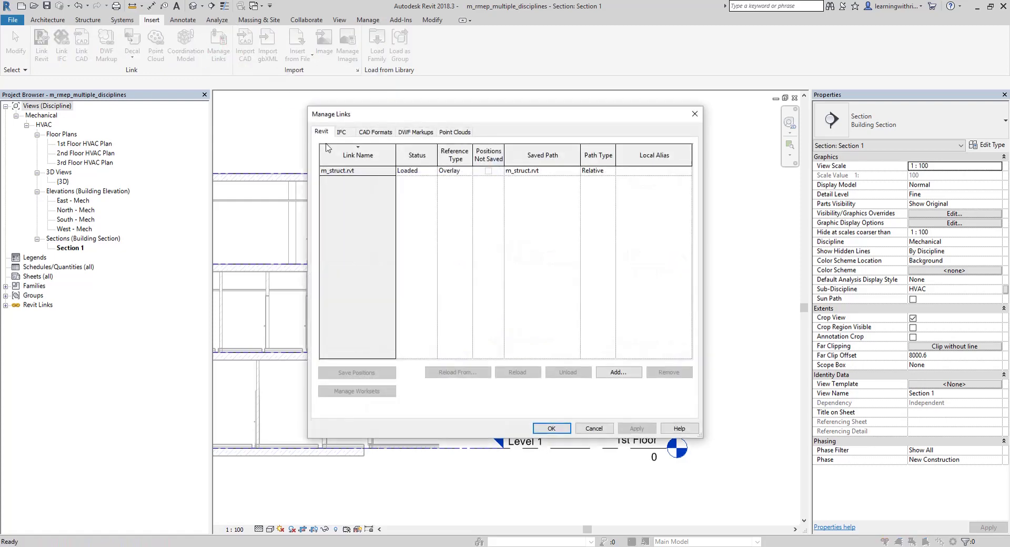
pyautogui.click(343, 170)
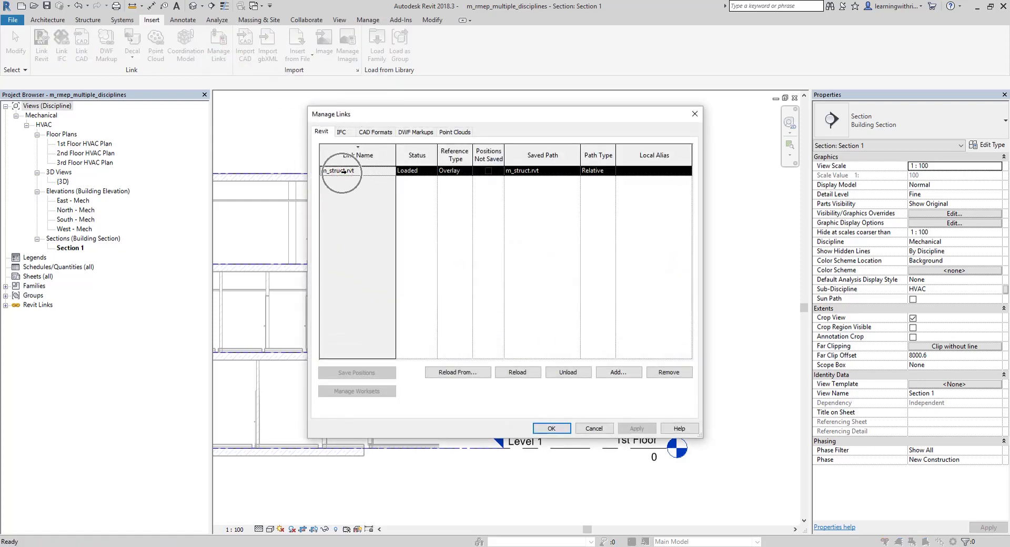
pyautogui.click(343, 171)
pyautogui.click(452, 374)
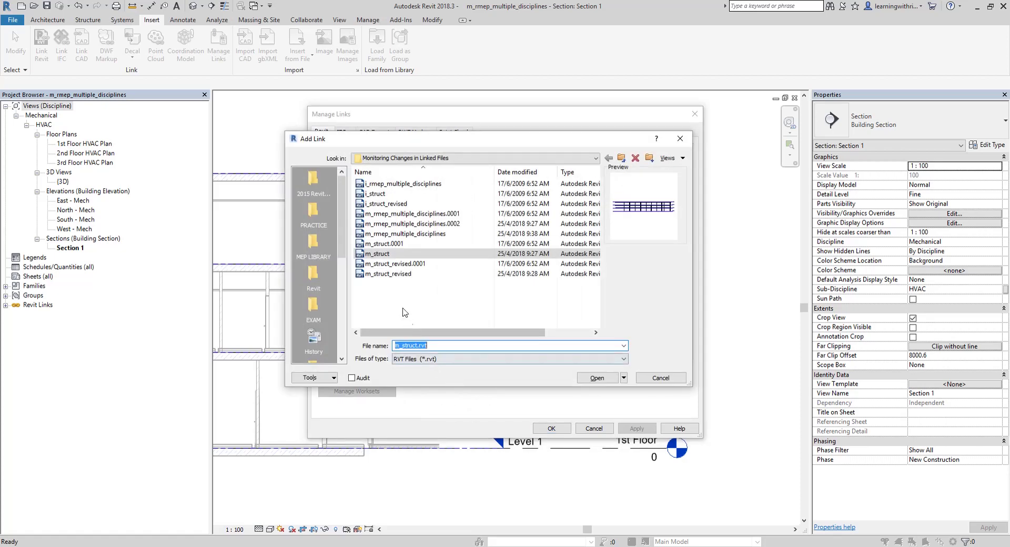
pyautogui.click(383, 275)
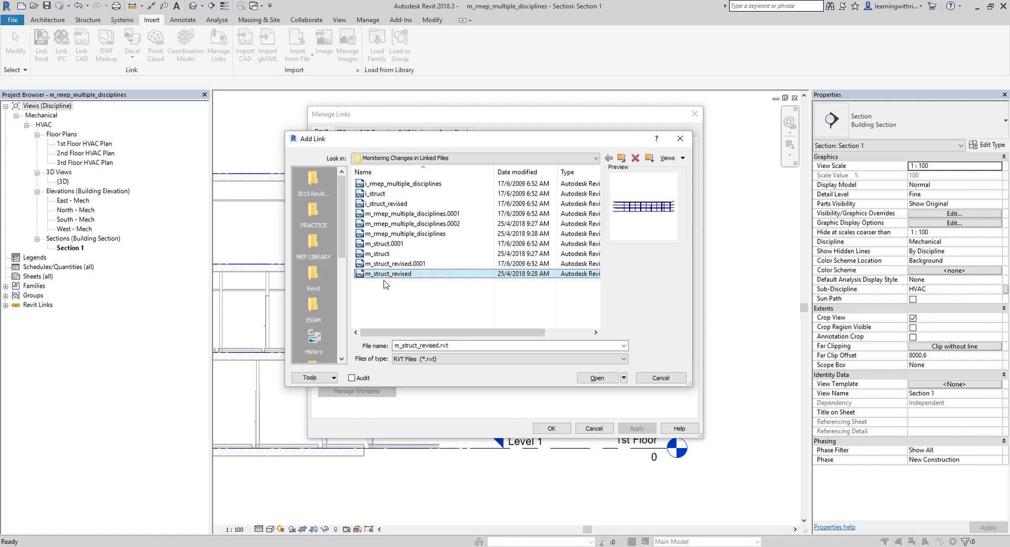
pyautogui.click(600, 379)
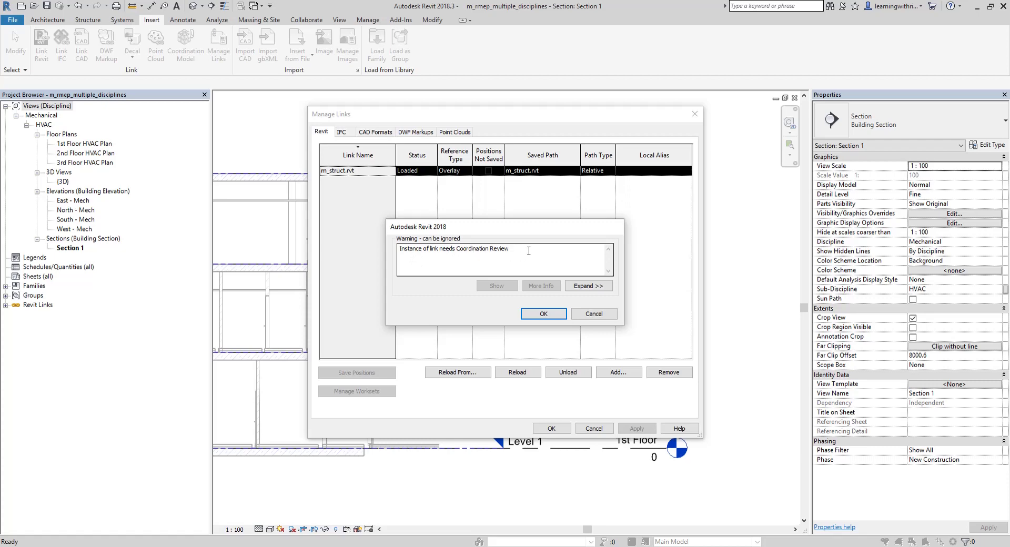
# Step: Expand the link warning to inspect the affected element, accept it, and confirm the link changes
pyautogui.moveTo(529, 251); pyautogui.dragTo(397, 247)
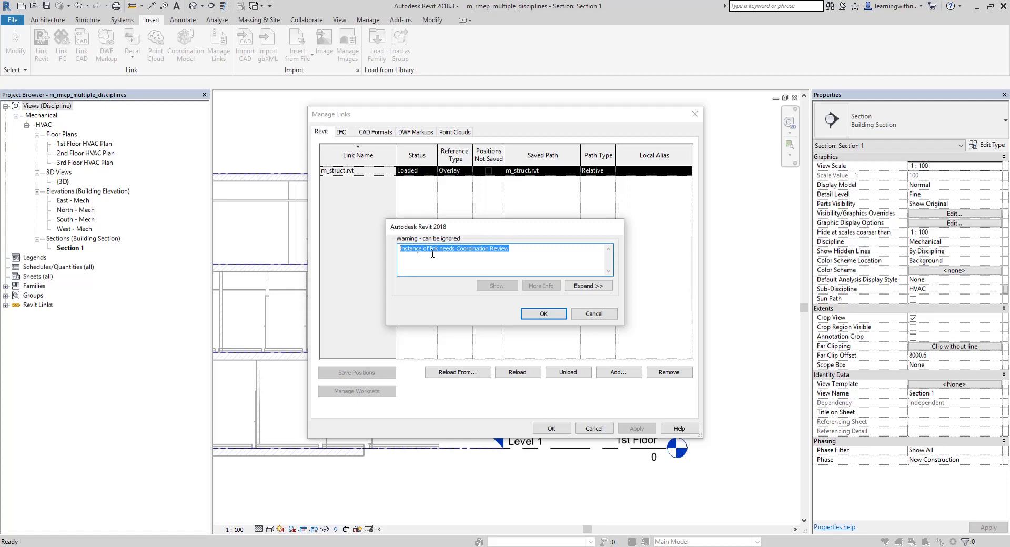
pyautogui.click(588, 286)
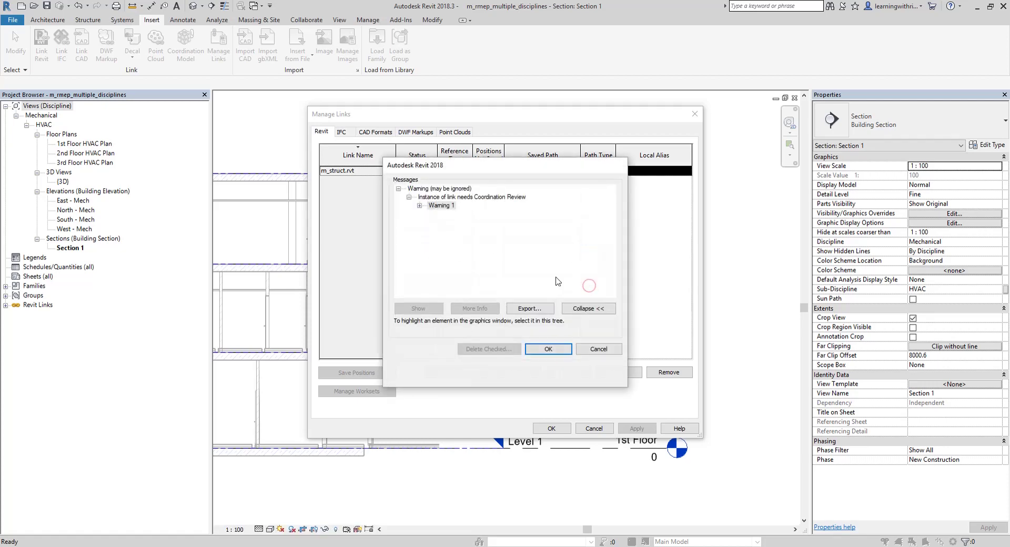
pyautogui.click(419, 206)
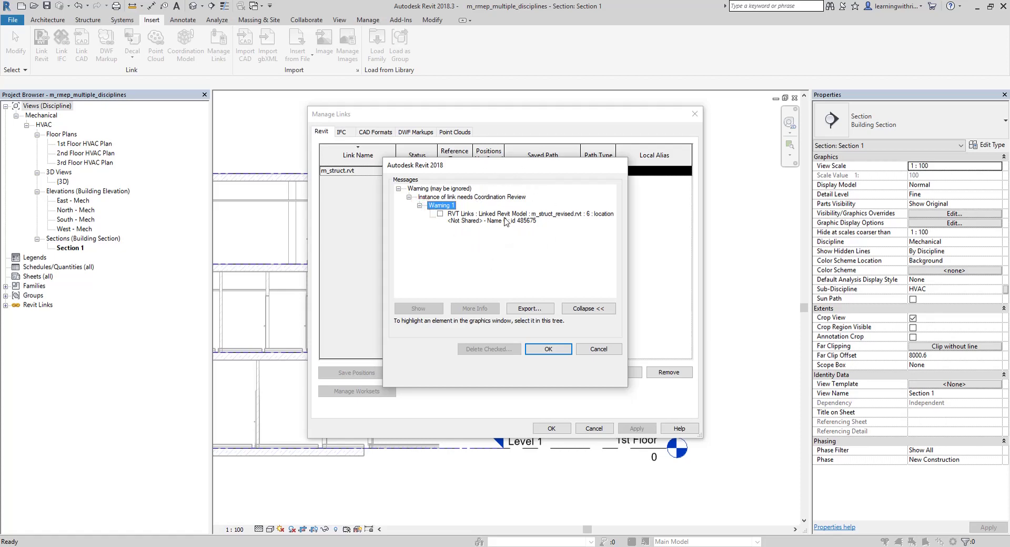
pyautogui.click(554, 348)
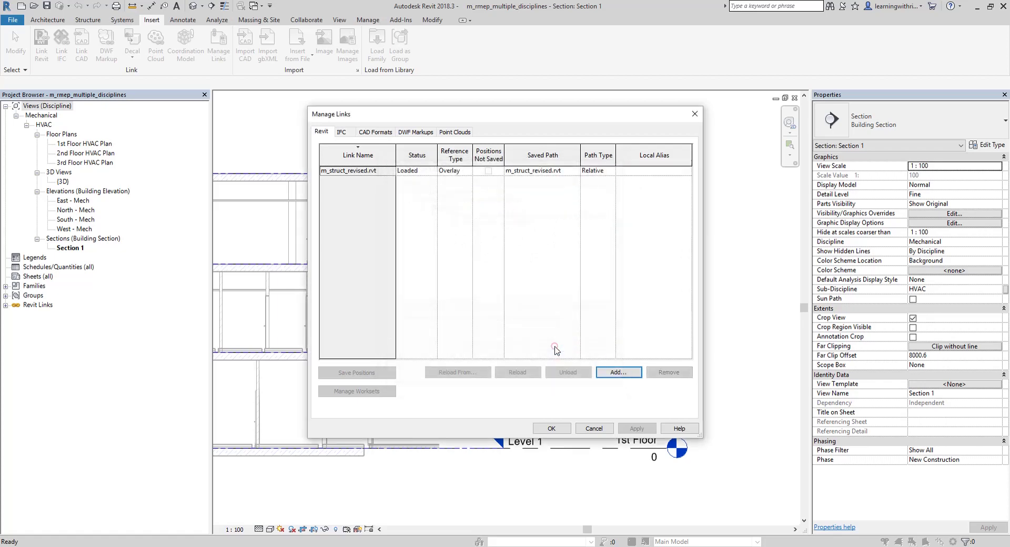
pyautogui.click(552, 428)
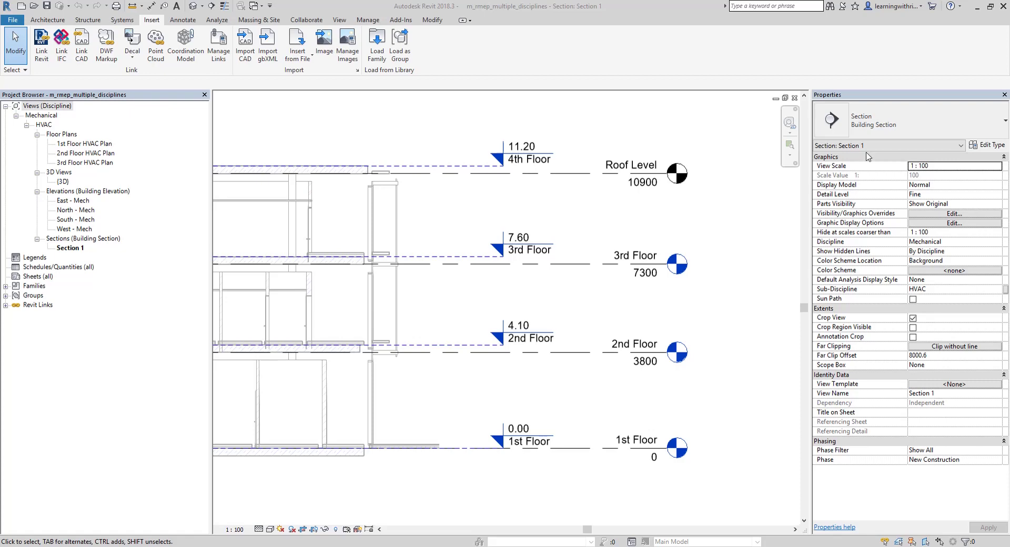
# Step: Start a Coordination Review with the Select Link option on the revised structural link in Section 1
pyautogui.click(306, 20)
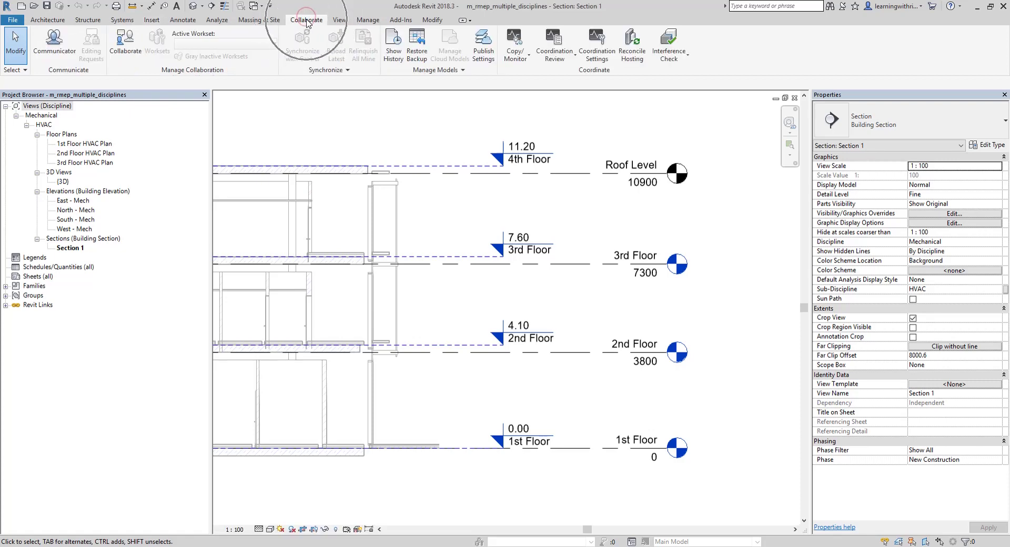
pyautogui.click(596, 78)
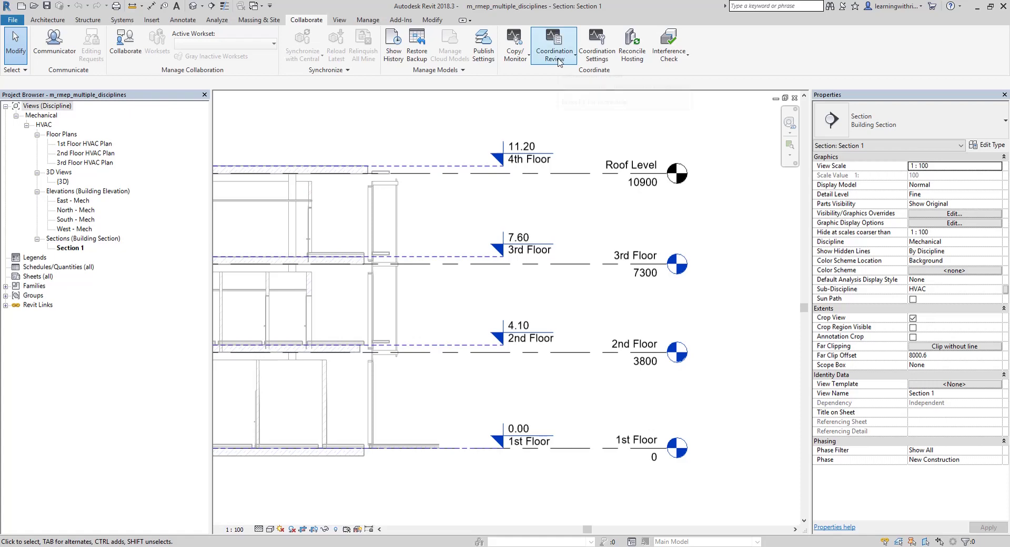
pyautogui.click(559, 61)
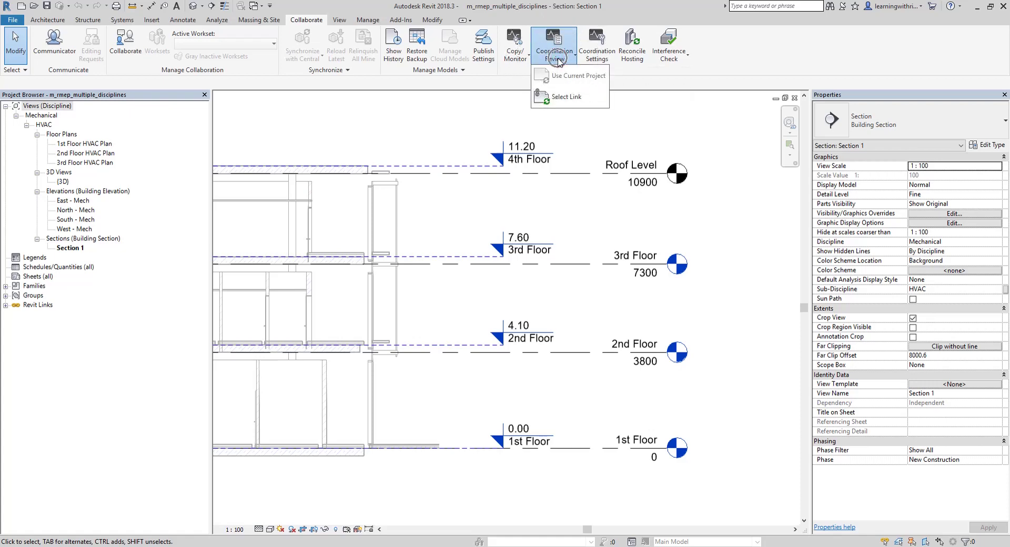
pyautogui.click(566, 97)
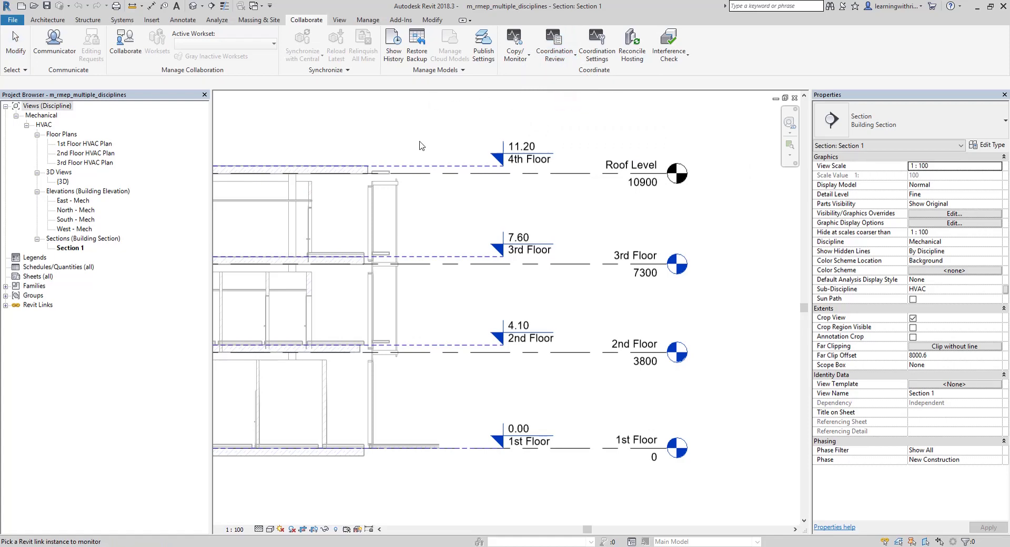
pyautogui.click(421, 167)
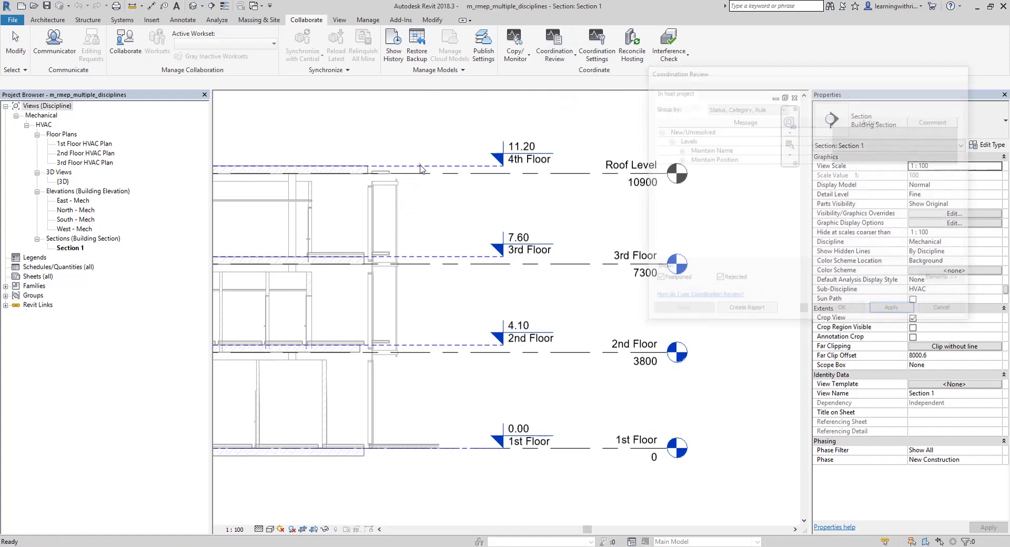
pyautogui.moveTo(742, 64); pyautogui.dragTo(370, 110)
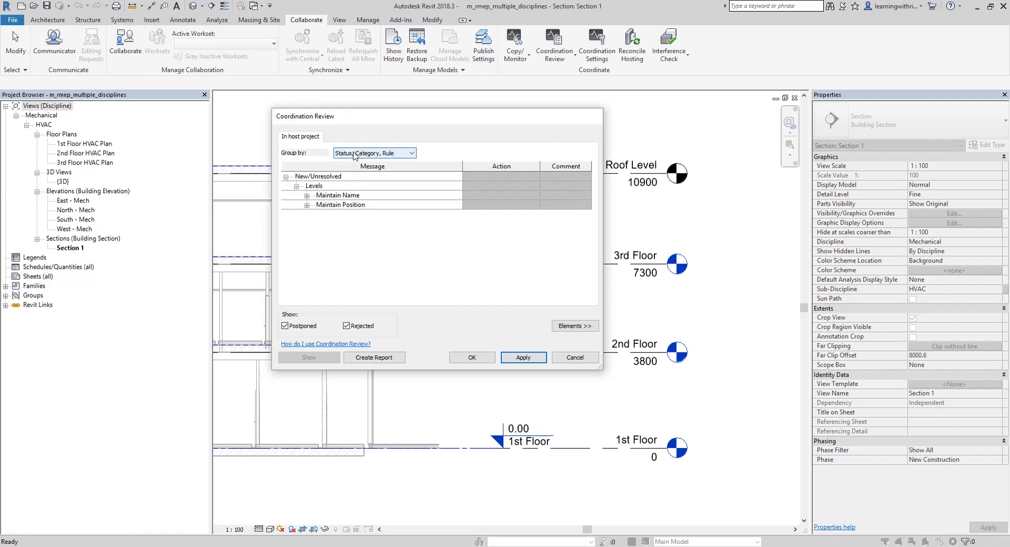
# Step: Check the grouping options and expand the Maintain Name and Maintain Position issues, including the elements of the name change
pyautogui.click(388, 153)
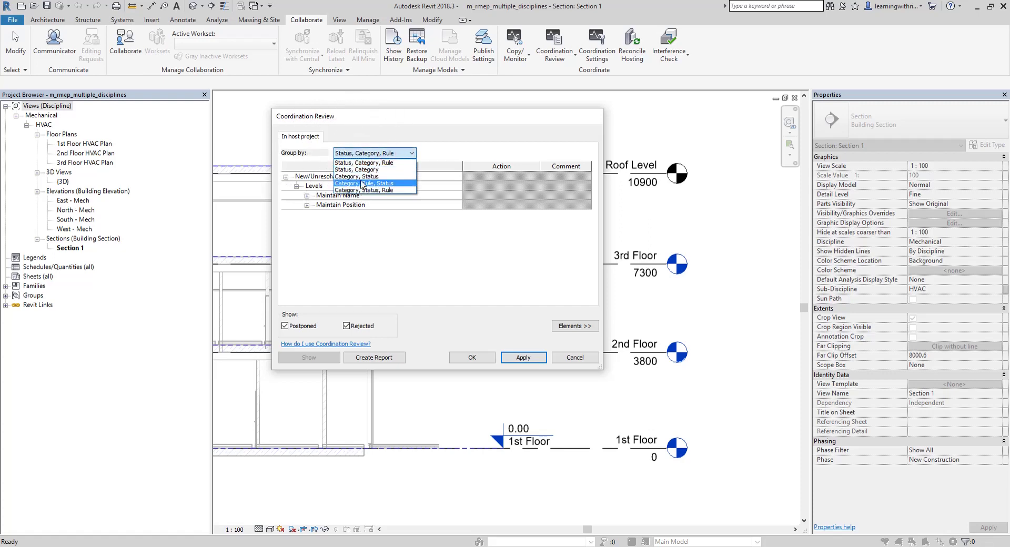
pyautogui.click(323, 255)
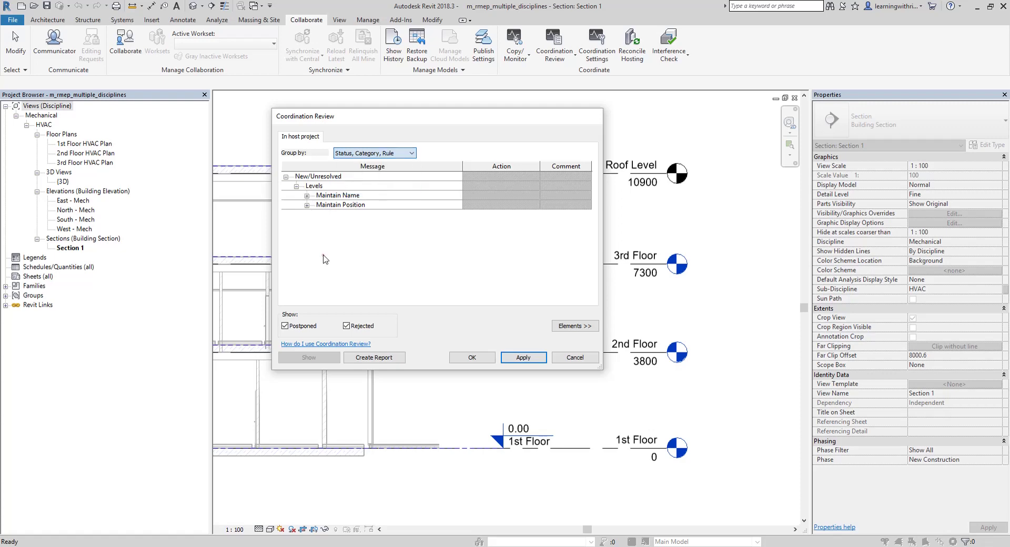
pyautogui.click(307, 195)
pyautogui.click(307, 214)
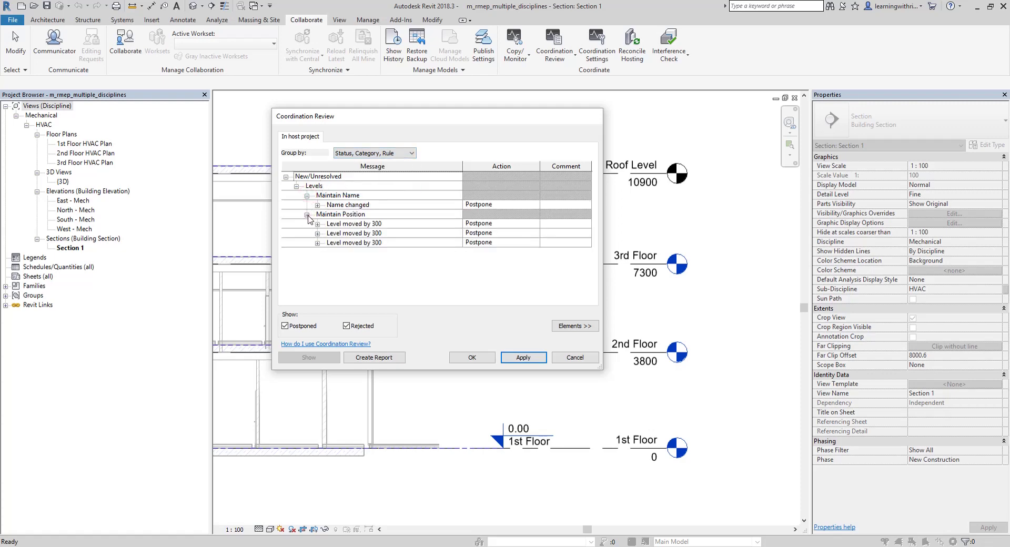
pyautogui.click(317, 204)
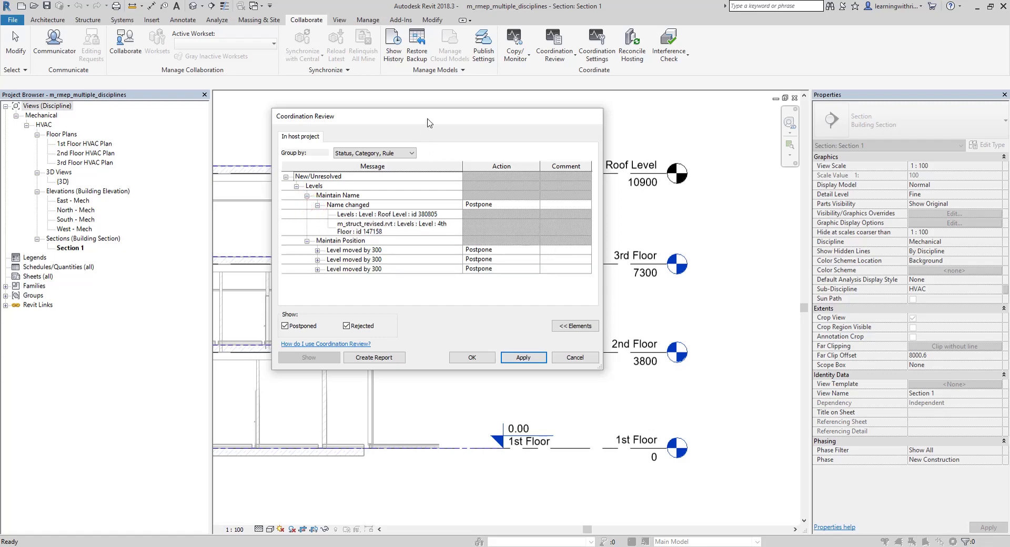
# Step: Move the review clear of the level heads and highlight the name change's host Roof Level and linked 4th Floor elements in the section
pyautogui.moveTo(430, 116); pyautogui.dragTo(258, 108)
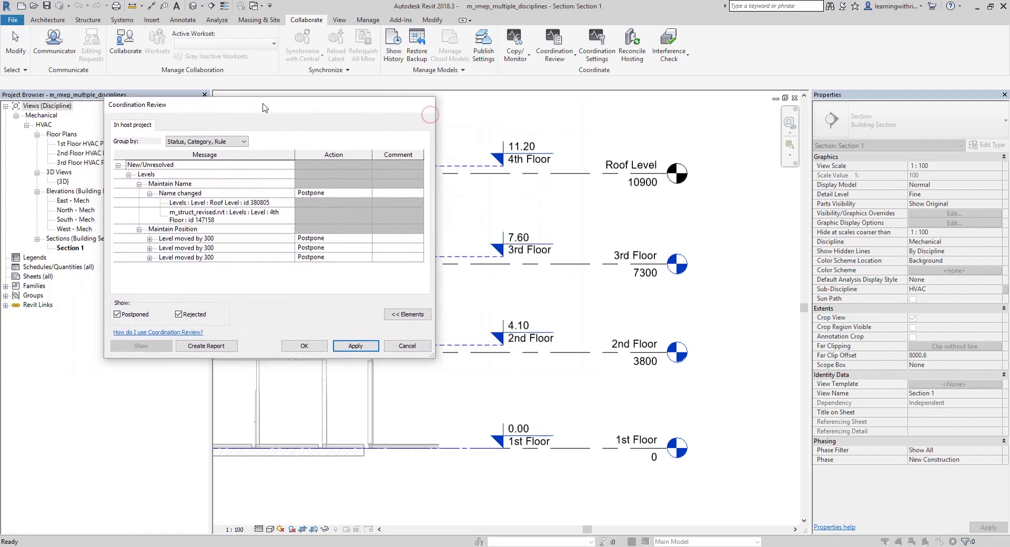
pyautogui.click(183, 194)
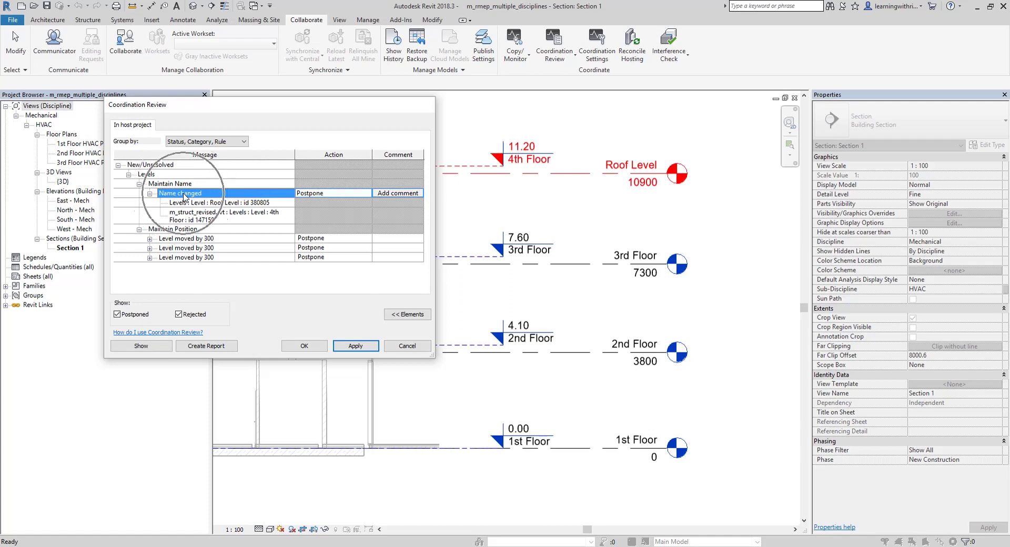
pyautogui.click(184, 195)
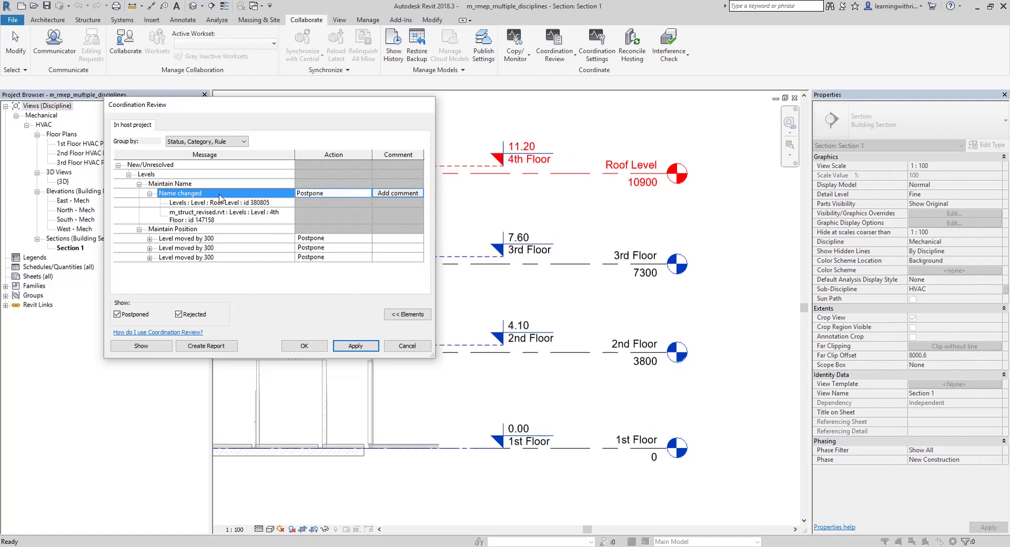
pyautogui.click(243, 204)
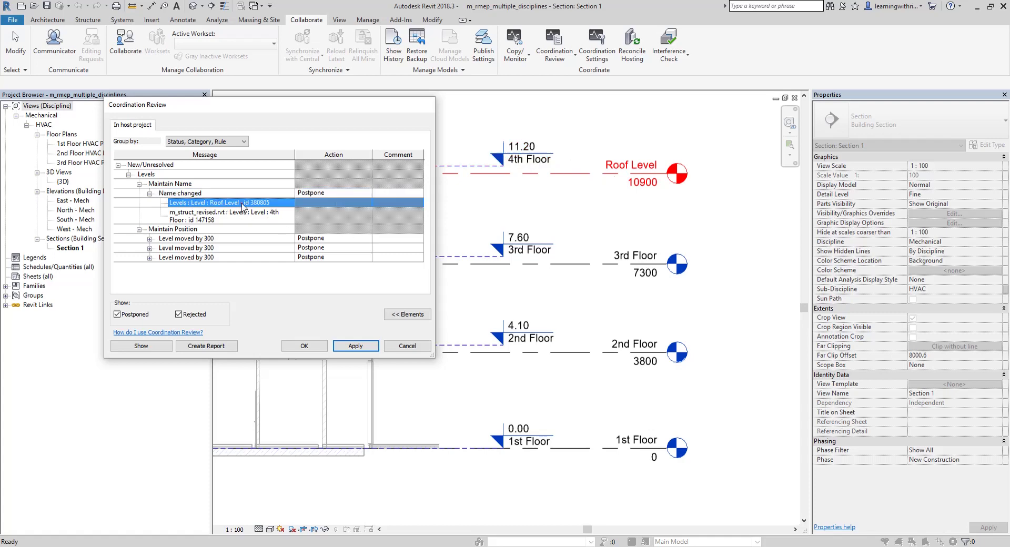
pyautogui.click(637, 174)
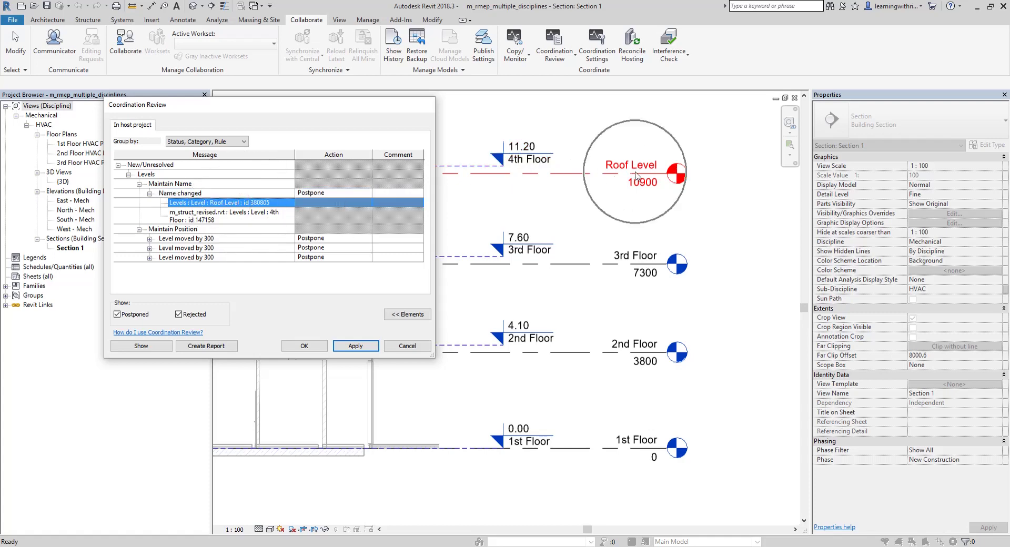
pyautogui.click(258, 203)
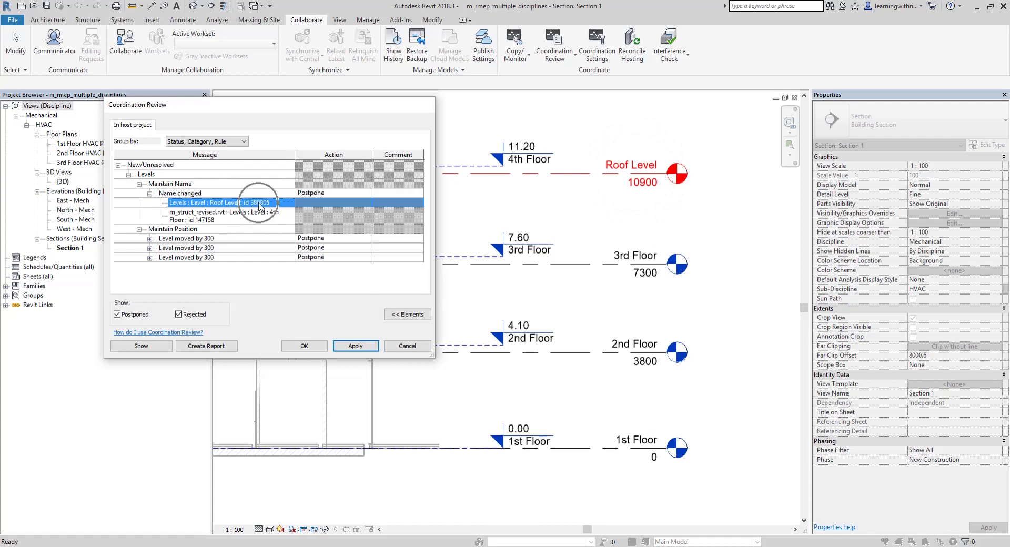
pyautogui.click(259, 205)
pyautogui.click(259, 204)
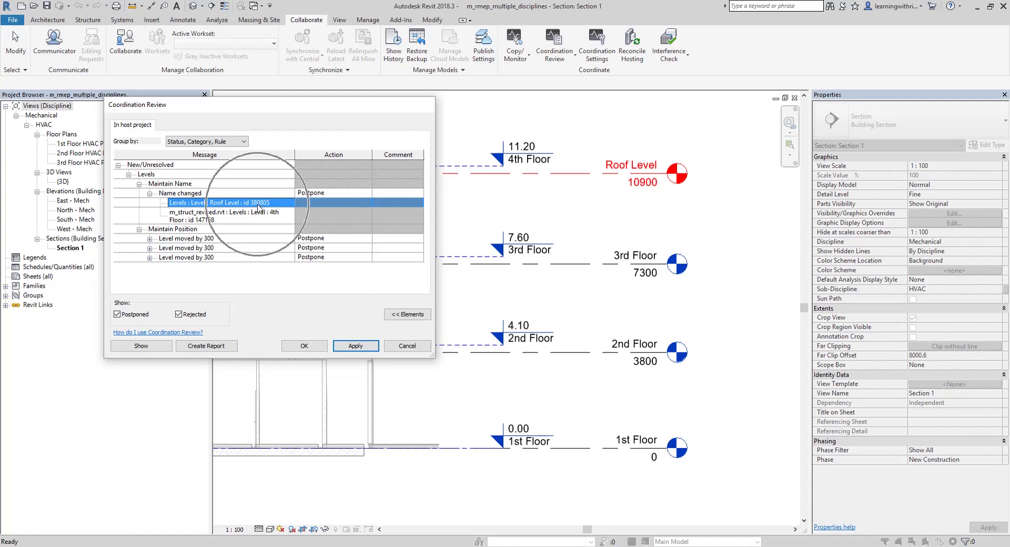
pyautogui.click(228, 216)
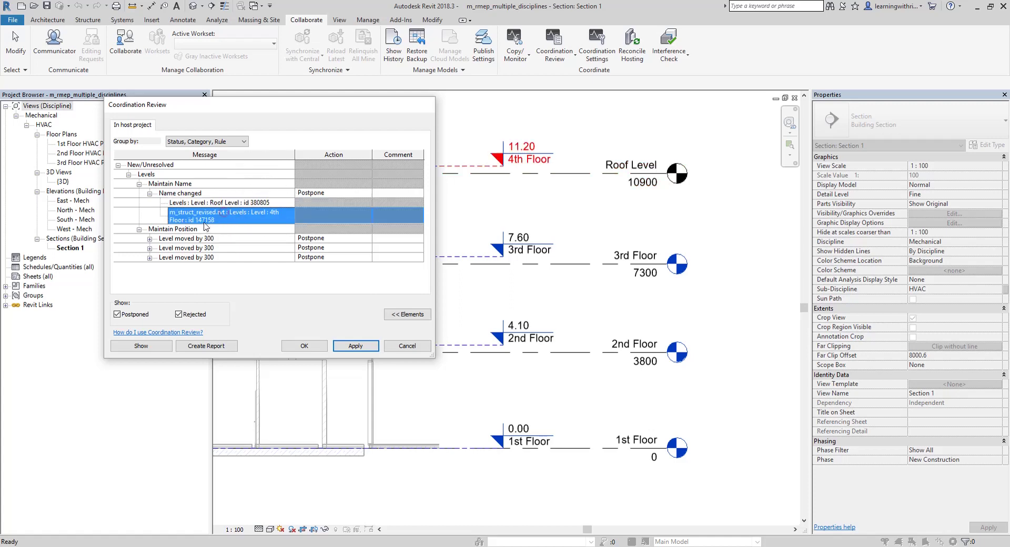
pyautogui.click(204, 222)
pyautogui.click(211, 206)
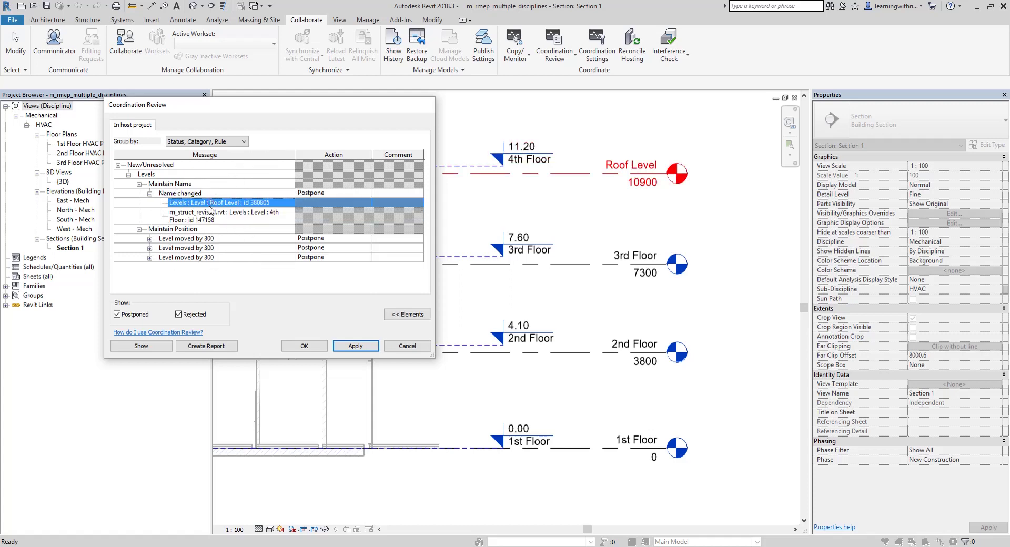
# Step: Highlight the name change's host and linked levels and each of the three Maintain Position issues in the section
pyautogui.click(205, 222)
pyautogui.click(213, 204)
pyautogui.click(210, 220)
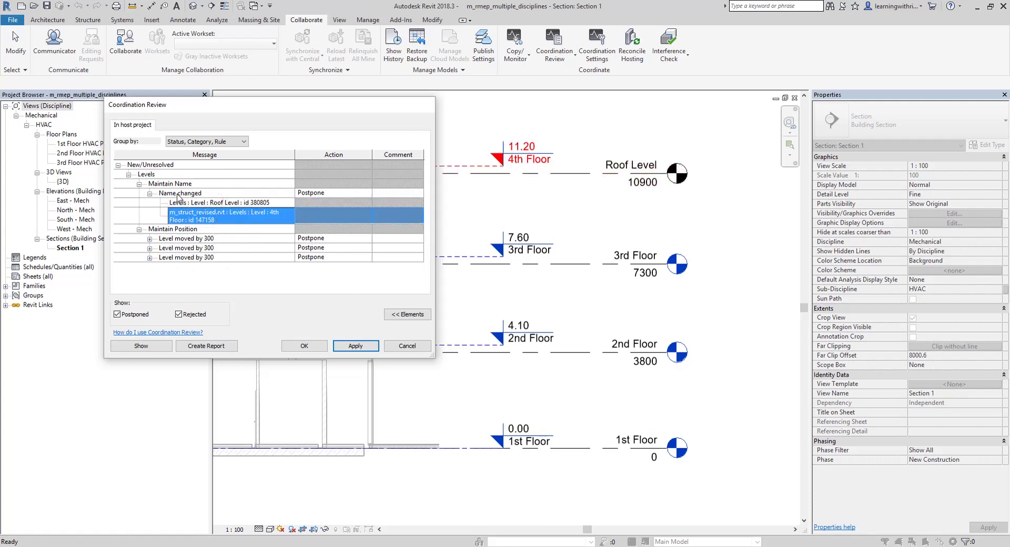
pyautogui.click(185, 230)
pyautogui.click(173, 239)
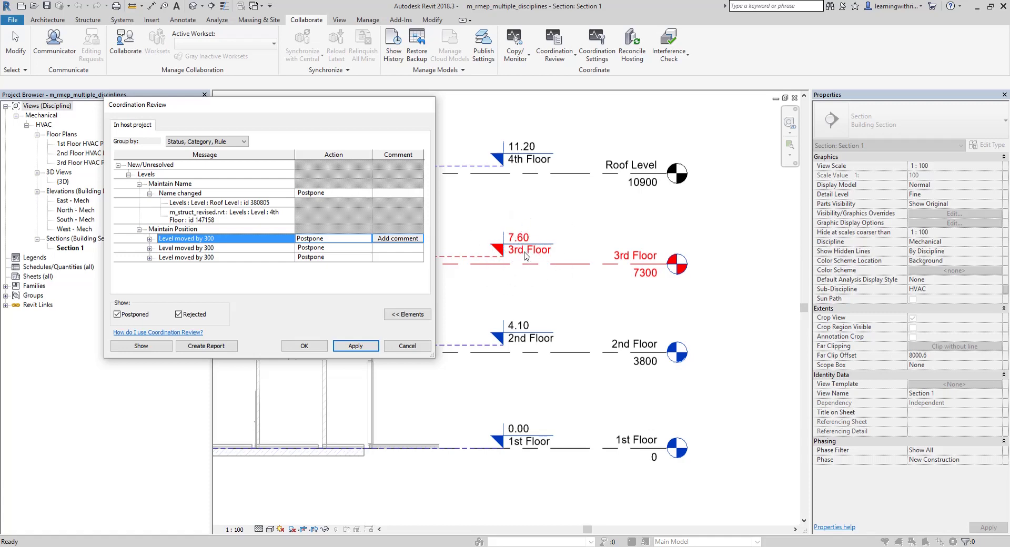
pyautogui.click(185, 248)
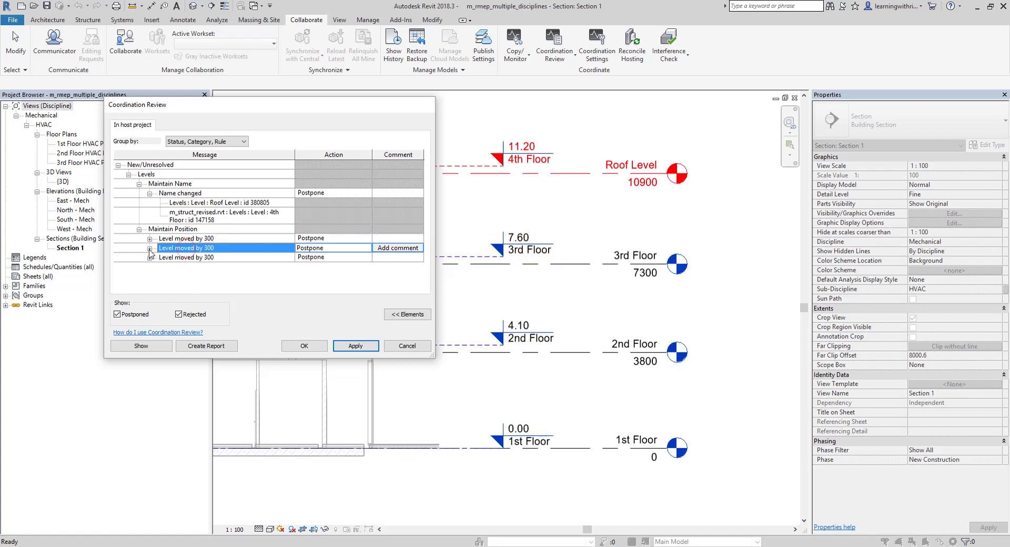
pyautogui.click(204, 258)
pyautogui.click(200, 248)
pyautogui.click(198, 238)
# Step: Expand the first Maintain Position issue and highlight its host and linked 3rd Floor elements
pyautogui.click(149, 238)
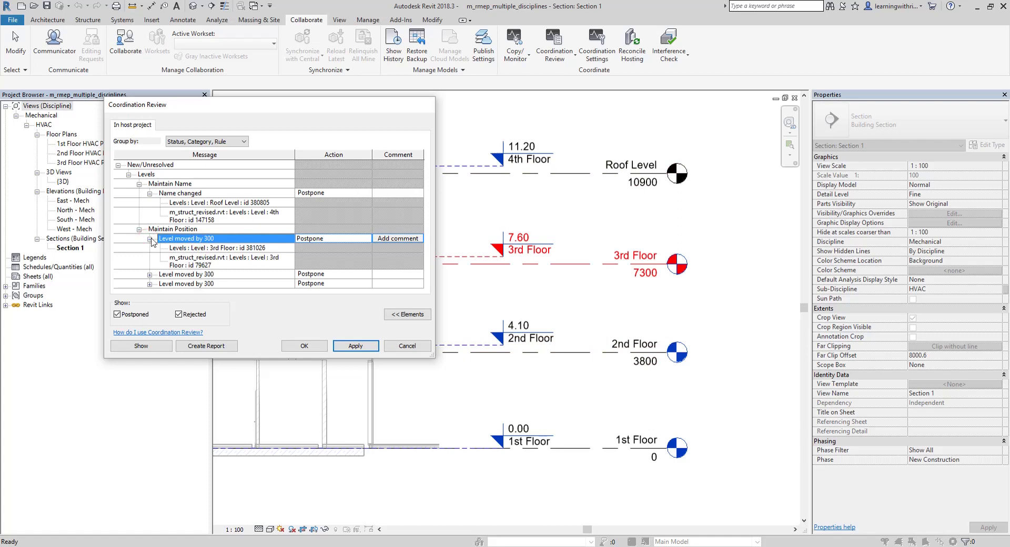
pyautogui.click(205, 248)
pyautogui.click(203, 263)
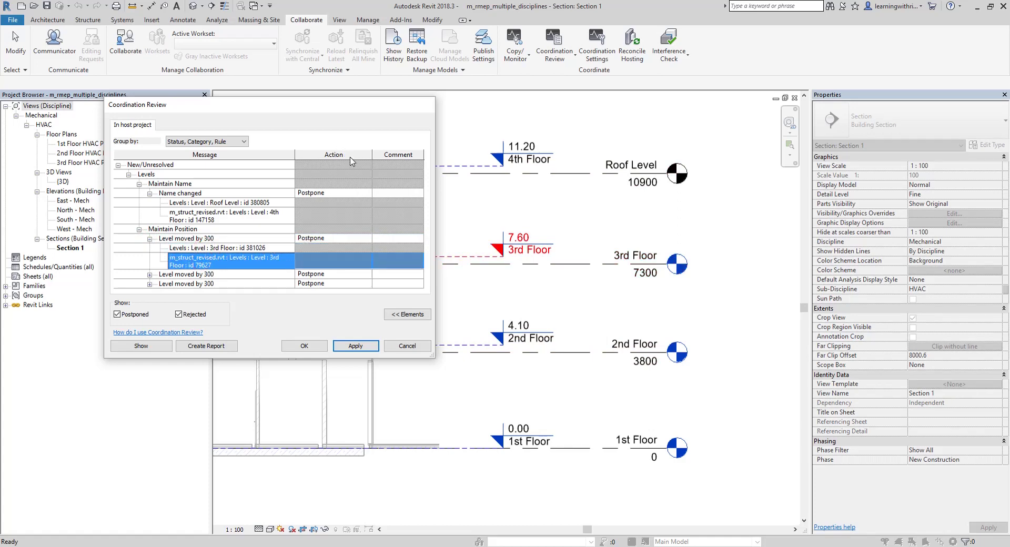
pyautogui.click(352, 262)
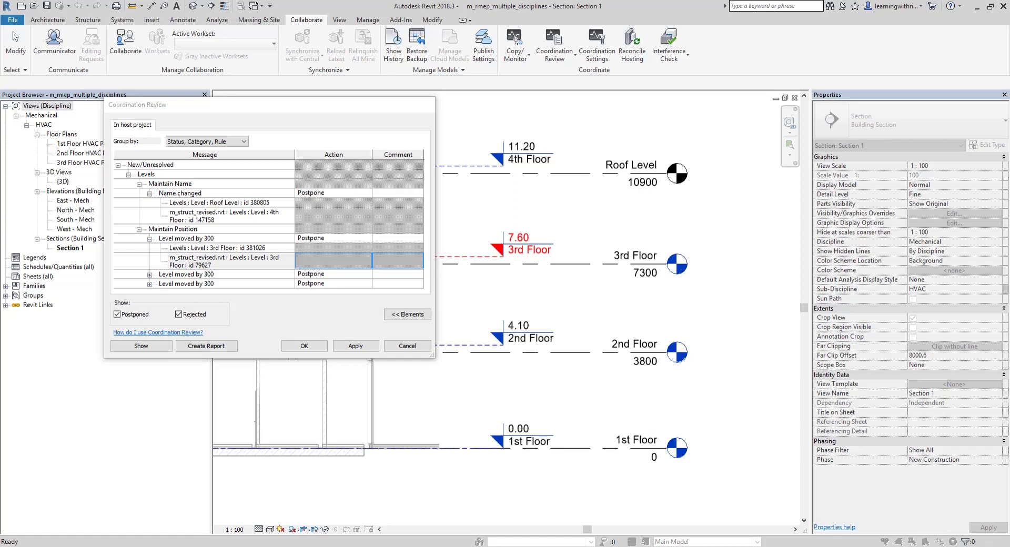
# Step: Check the available actions for the name change and for the 3rd Floor level move
pyautogui.click(330, 193)
pyautogui.click(367, 194)
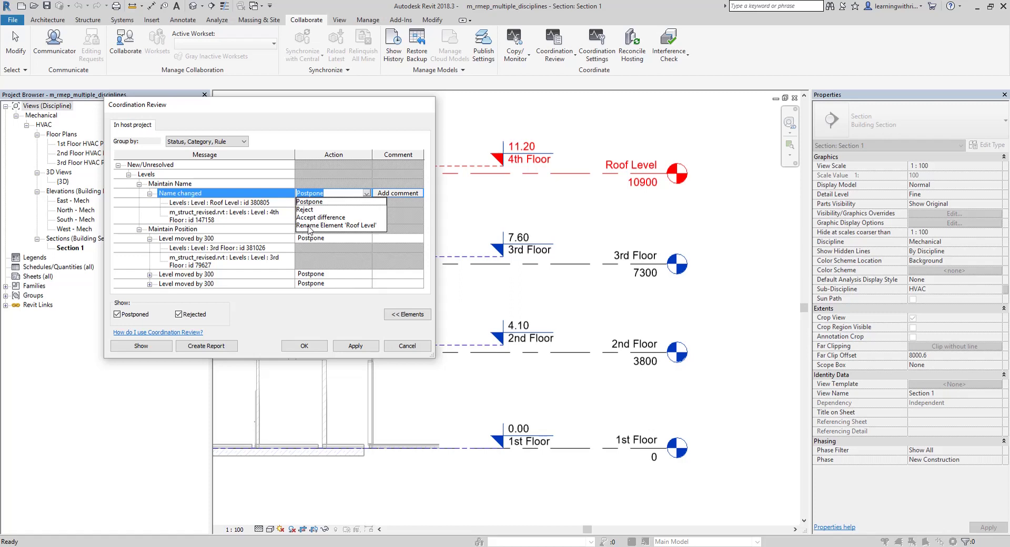
pyautogui.click(288, 238)
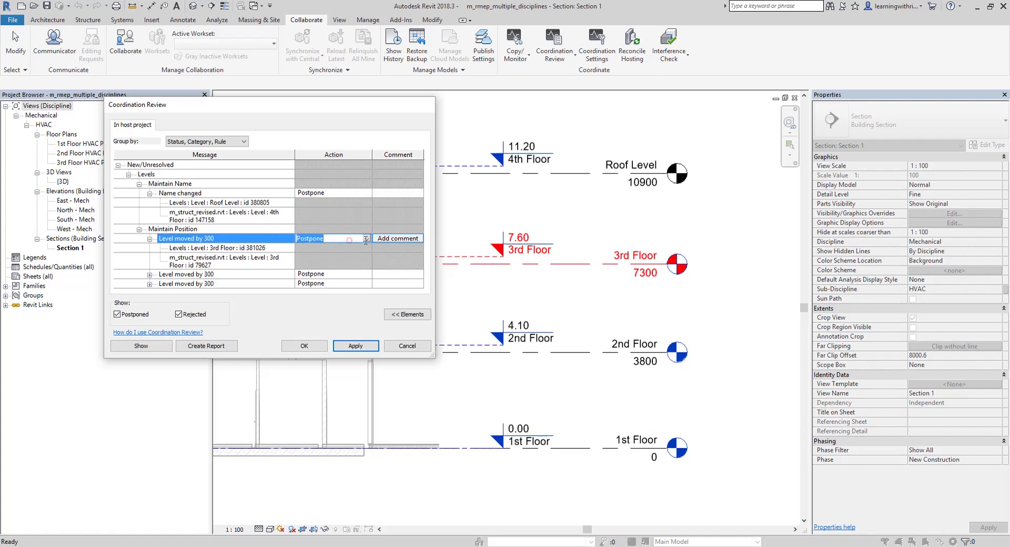
pyautogui.click(365, 238)
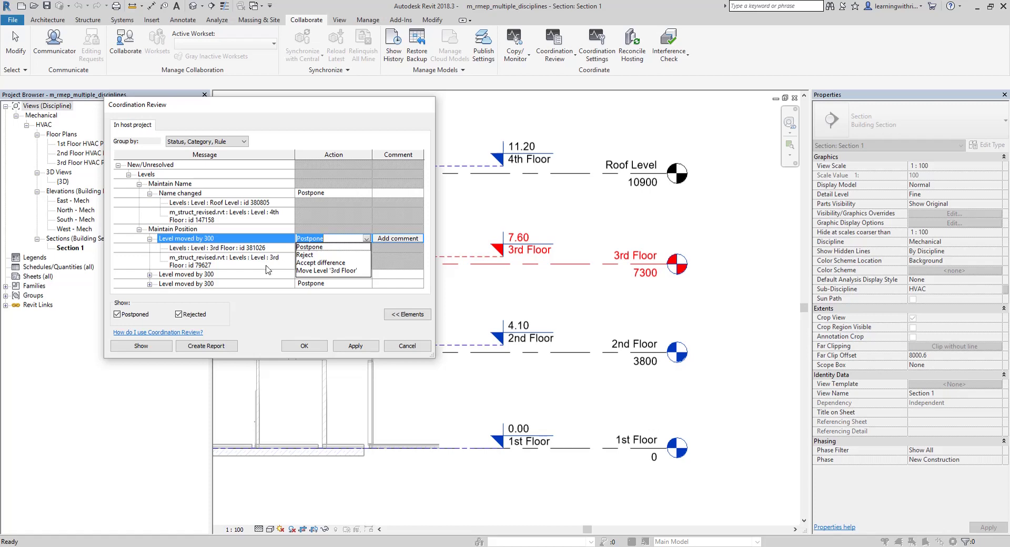
pyautogui.click(268, 240)
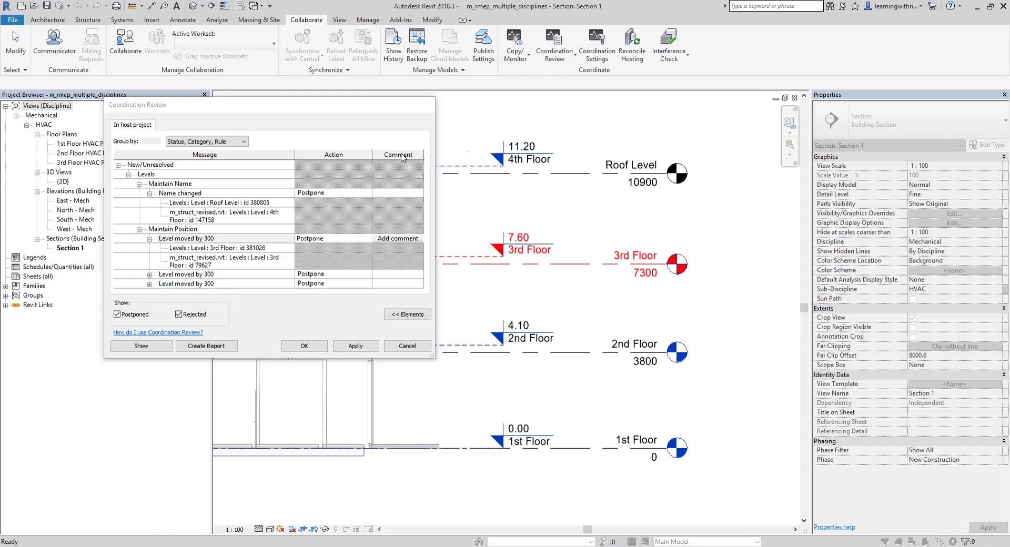
# Step: Set the action of the name change issue to Rename Element 'Roof Level'
pyautogui.click(172, 193)
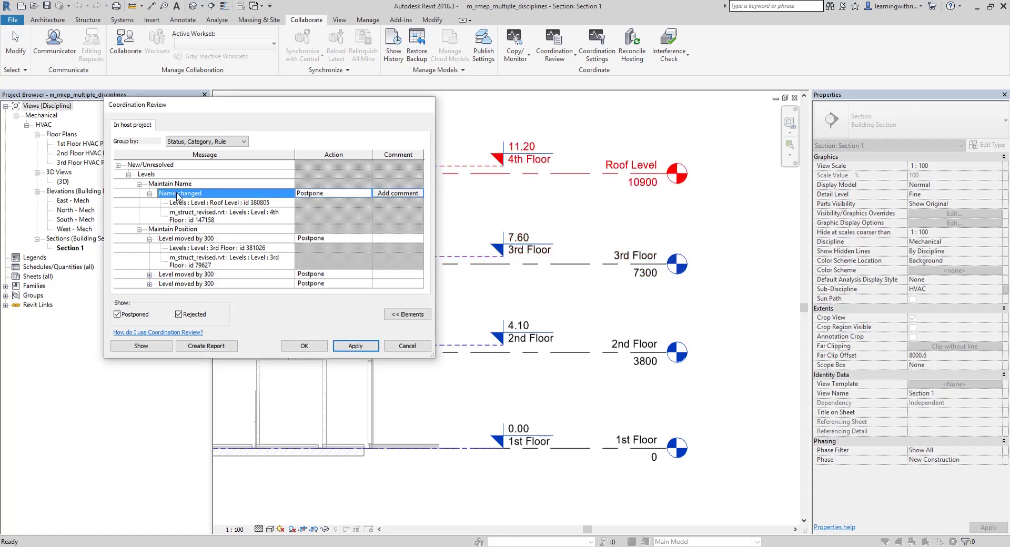
pyautogui.click(351, 194)
pyautogui.click(366, 194)
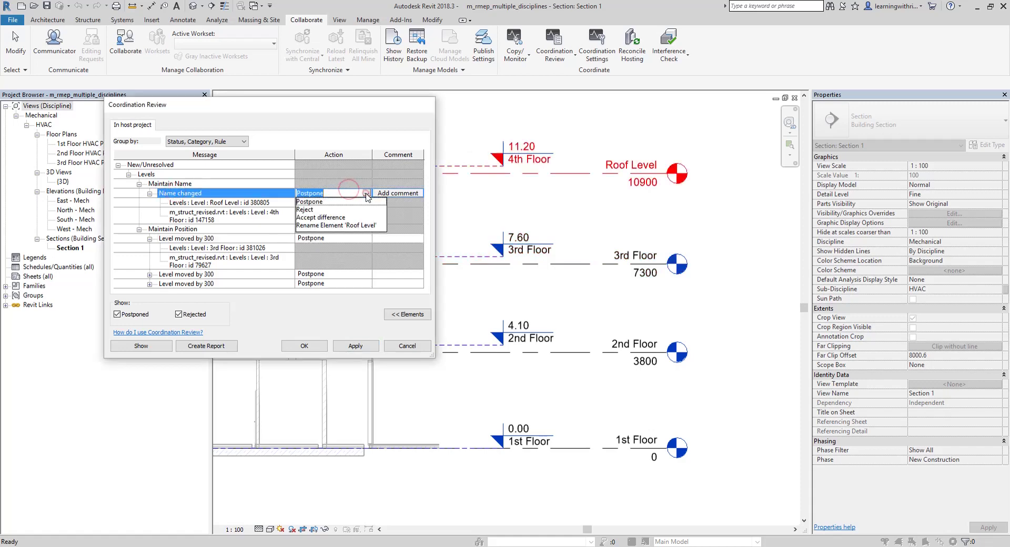
pyautogui.click(331, 225)
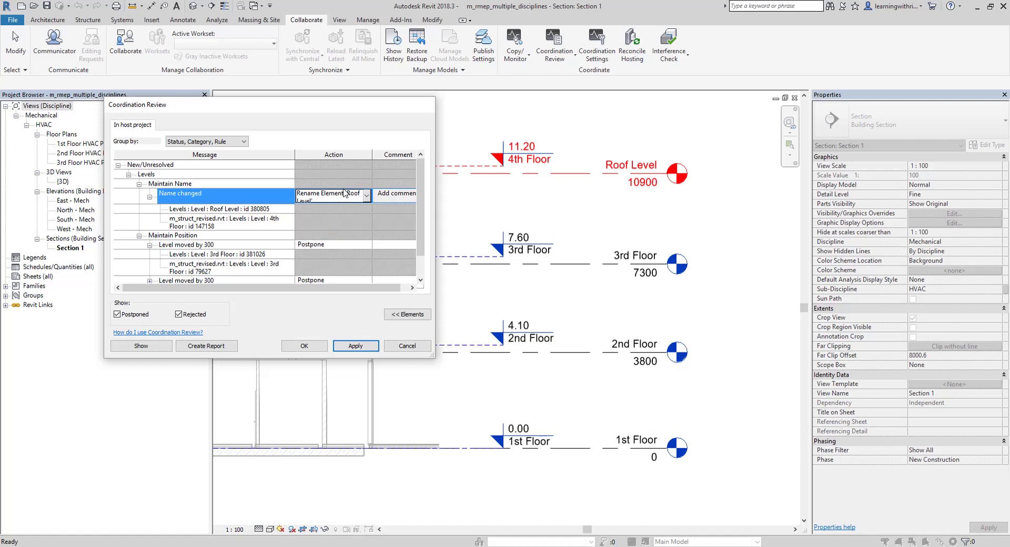
# Step: Add the comment "Renamed levels" to the name change issue
pyautogui.click(397, 195)
pyautogui.click(397, 195)
pyautogui.click(213, 346)
pyautogui.click(395, 199)
pyautogui.click(396, 200)
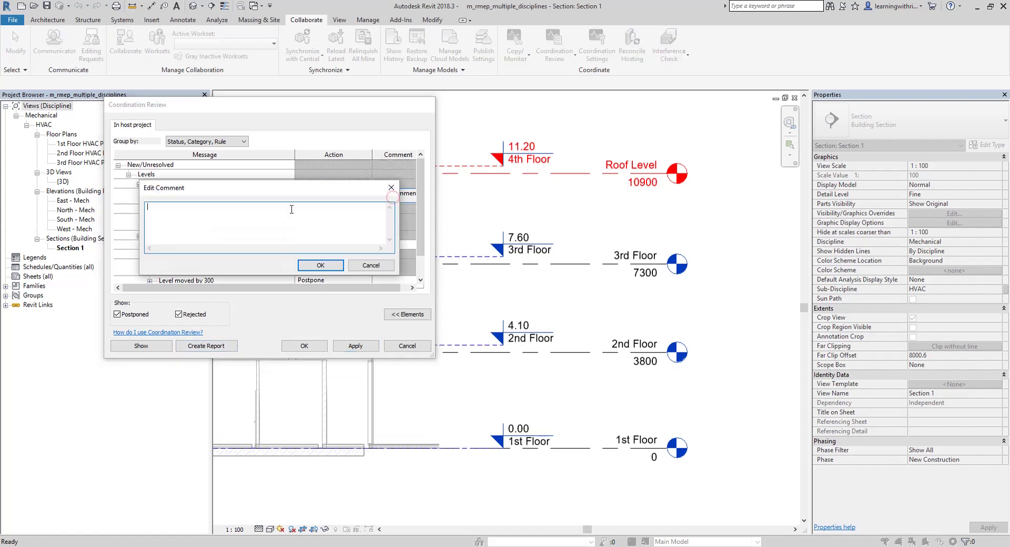
pyautogui.write('Renamed levels')
pyautogui.click(331, 263)
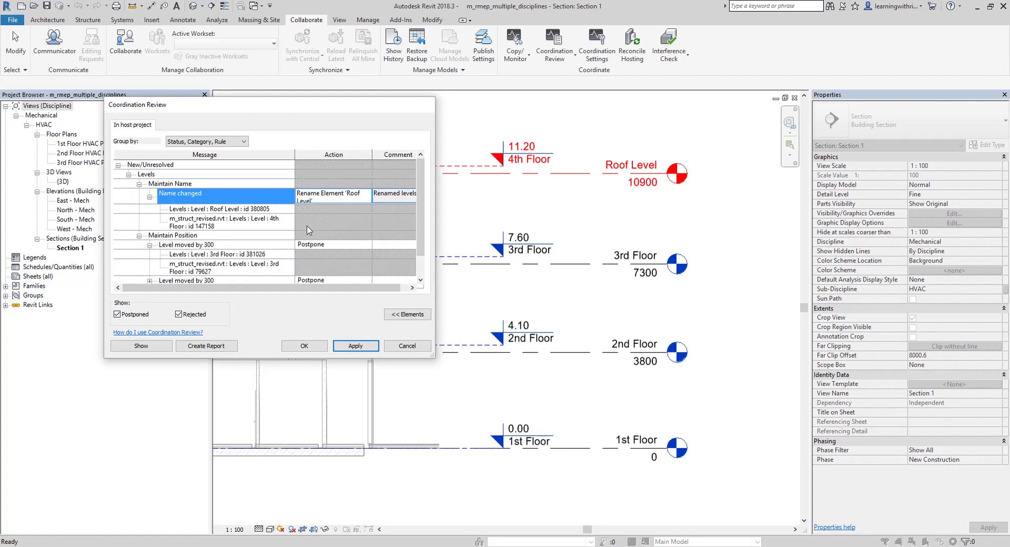
# Step: Set the action of the first Maintain Position issue to Move Level '3rd Floor'
pyautogui.click(325, 245)
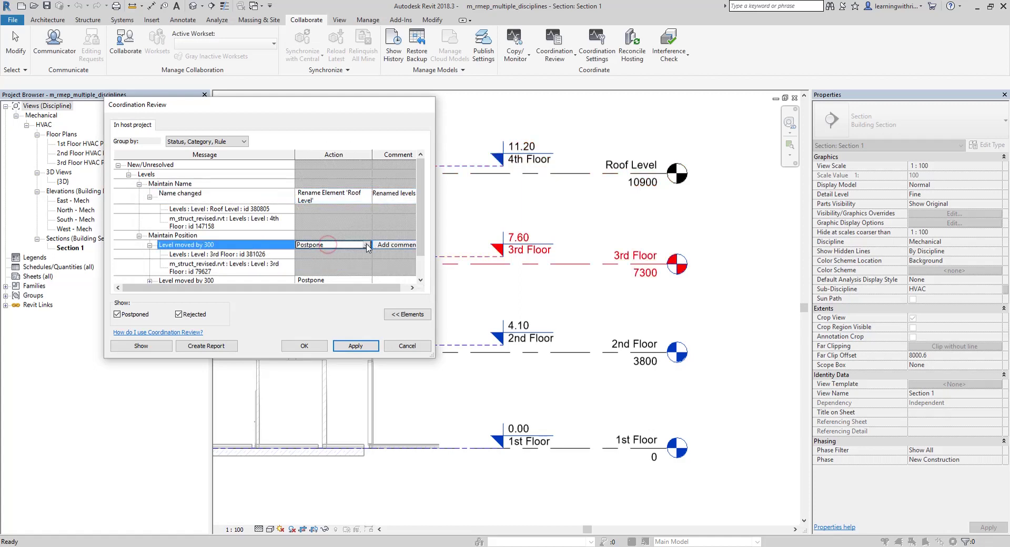
pyautogui.click(366, 244)
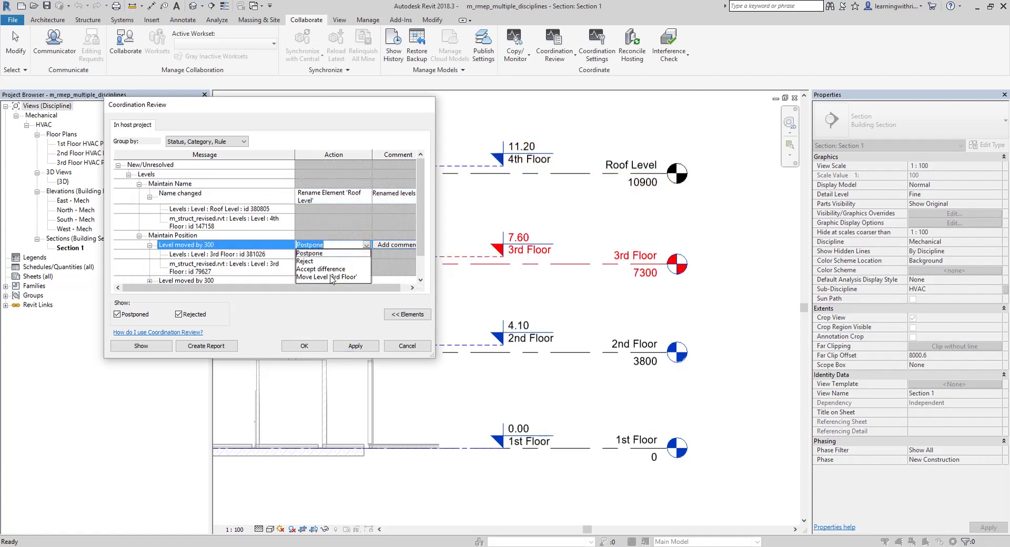
pyautogui.click(331, 277)
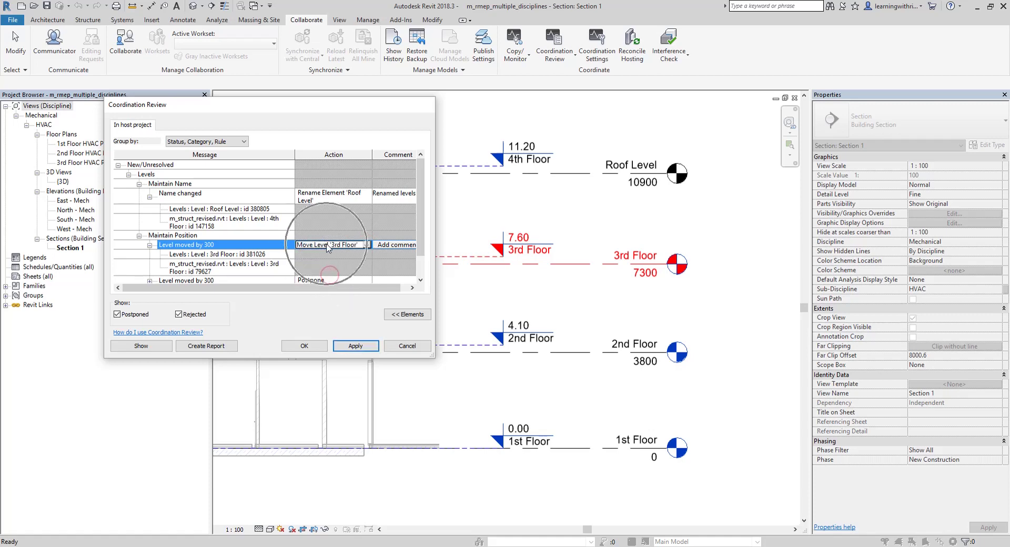
pyautogui.click(326, 245)
pyautogui.click(520, 247)
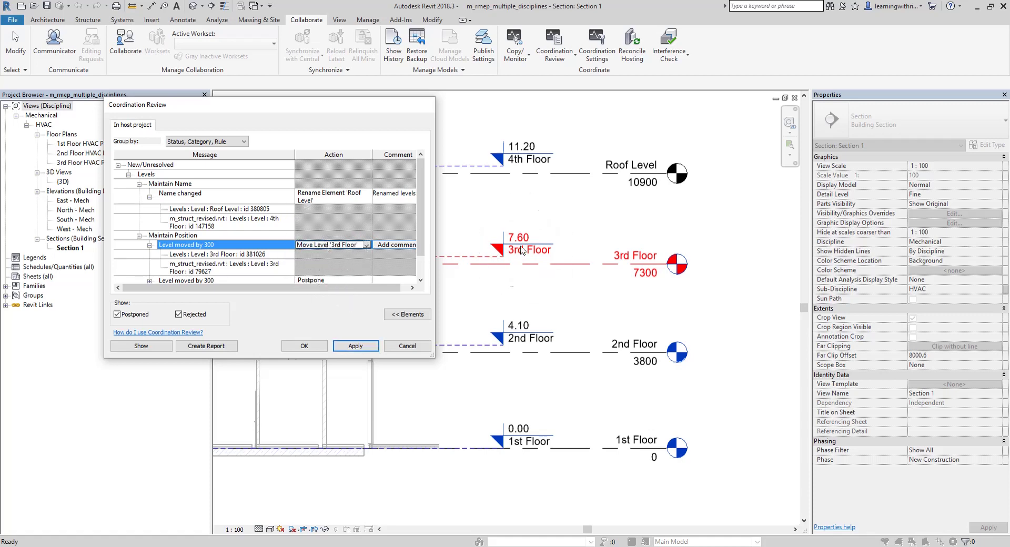
pyautogui.click(520, 246)
pyautogui.click(634, 270)
pyautogui.click(325, 245)
# Step: Set the actions of the remaining two position issues to Move Level 'Roof Level' and Move Level '2nd Floor'
pyautogui.scroll(-1, 384, 274)
pyautogui.click(351, 263)
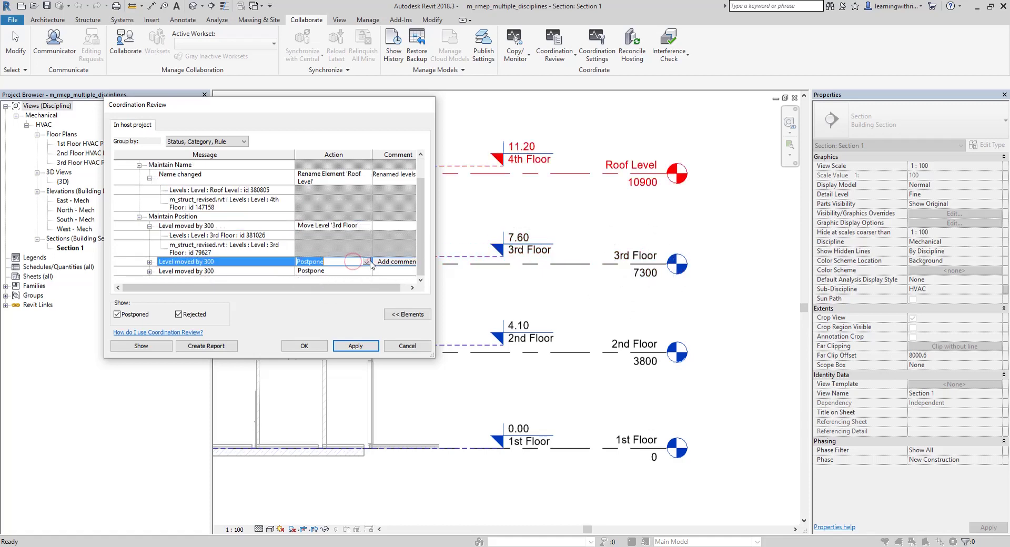
pyautogui.click(365, 261)
pyautogui.click(323, 293)
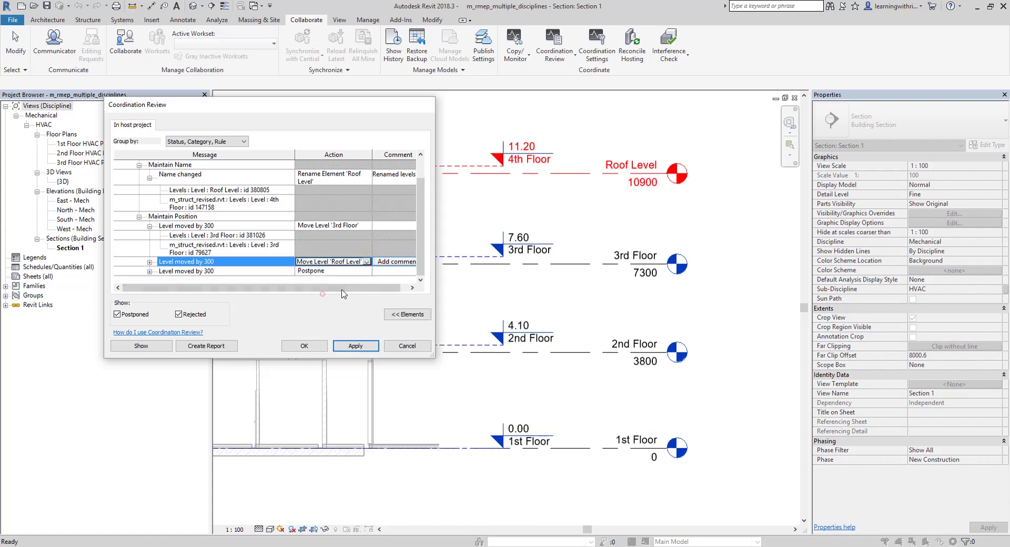
pyautogui.click(367, 271)
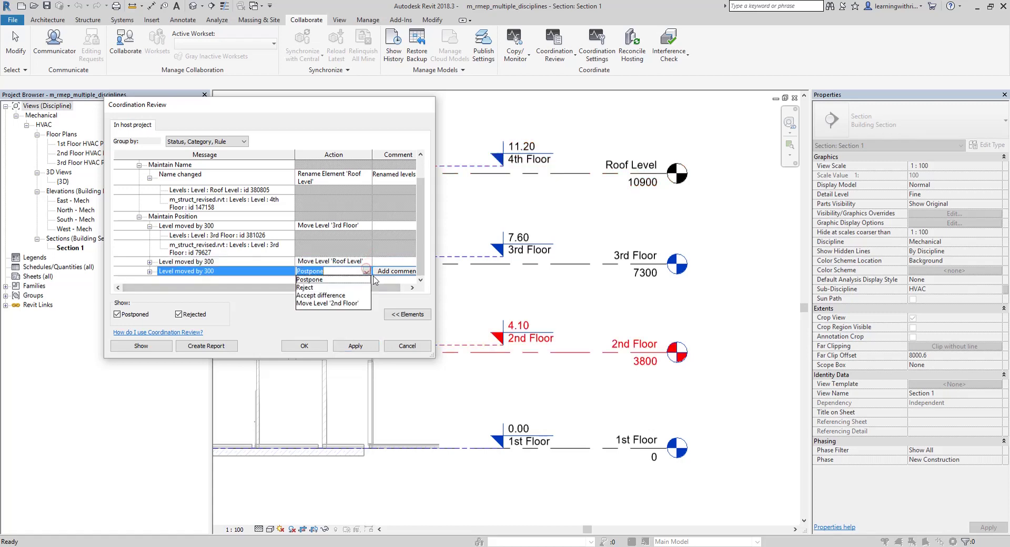
pyautogui.click(345, 298)
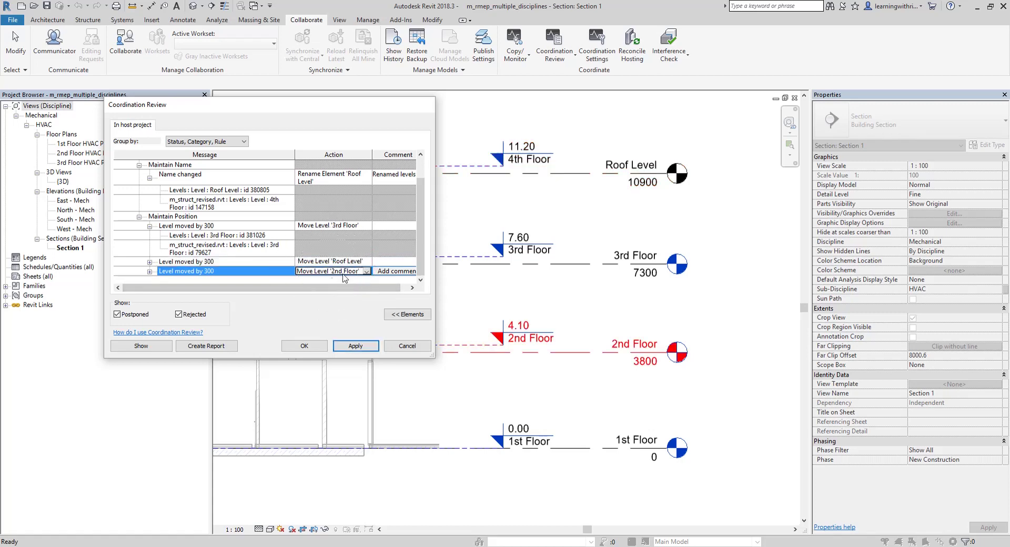
# Step: Add the comment "Moved already" to the 3rd Floor position issue and copy its text for reuse
pyautogui.click(388, 226)
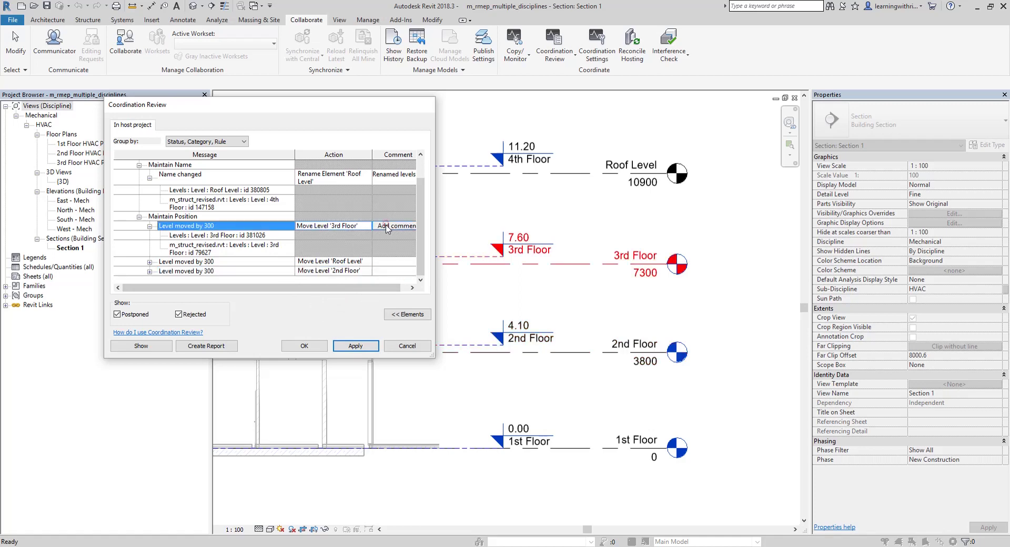
pyautogui.click(387, 225)
pyautogui.write('MOved already')
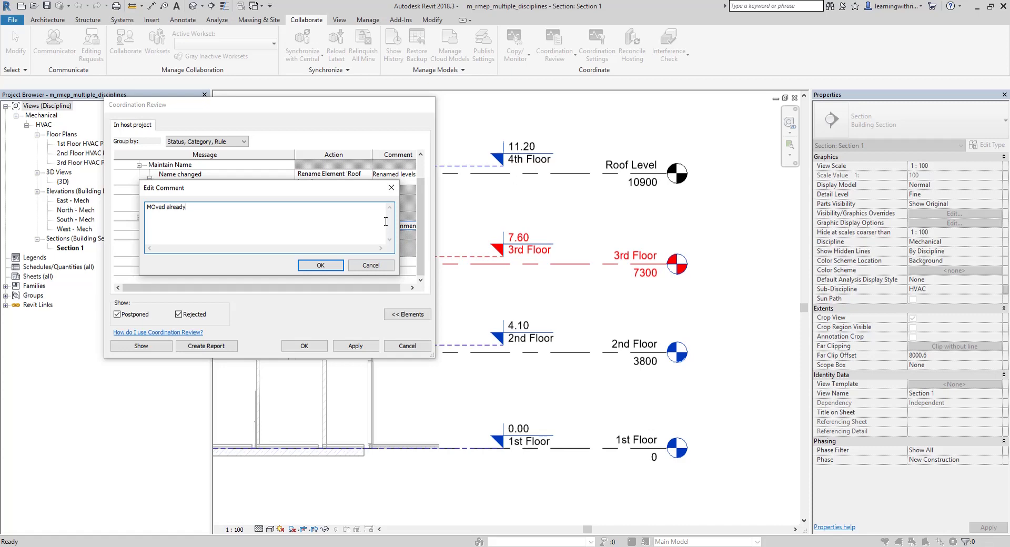
pyautogui.click(158, 207)
pyautogui.press('BackSpace')
pyautogui.write('o')
pyautogui.moveTo(194, 206); pyautogui.dragTo(134, 216)
pyautogui.hotkey('ctrl', 'c')
pyautogui.click(322, 266)
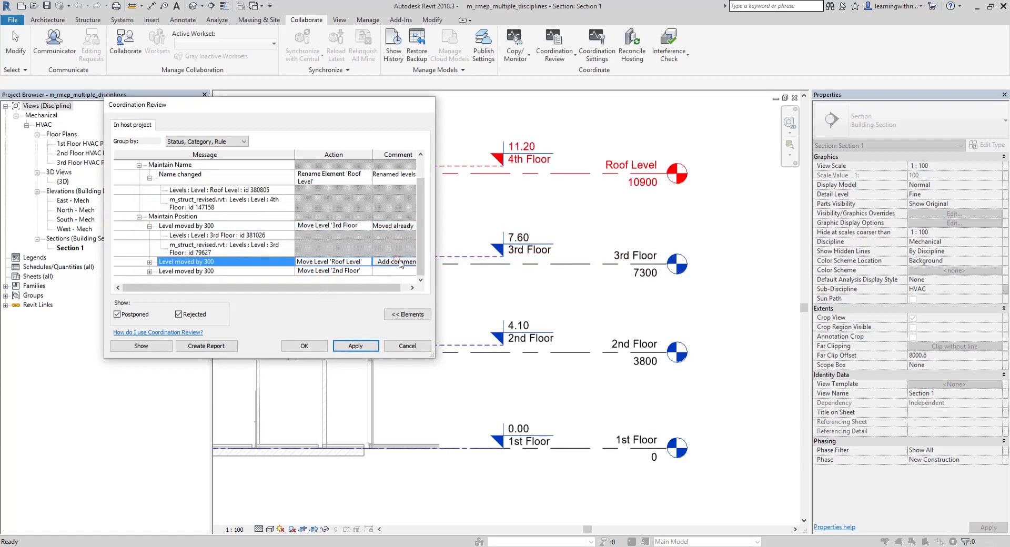
# Step: Paste the comment "Moved already" into the Roof Level and 2nd Floor position issues
pyautogui.click(396, 262)
pyautogui.click(298, 214)
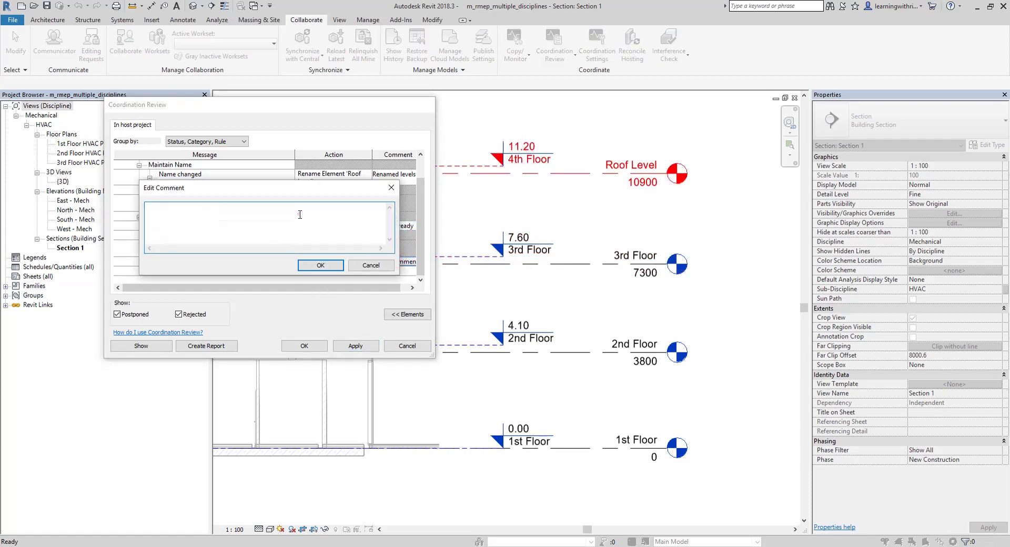
pyautogui.click(320, 266)
pyautogui.click(391, 271)
pyautogui.click(392, 273)
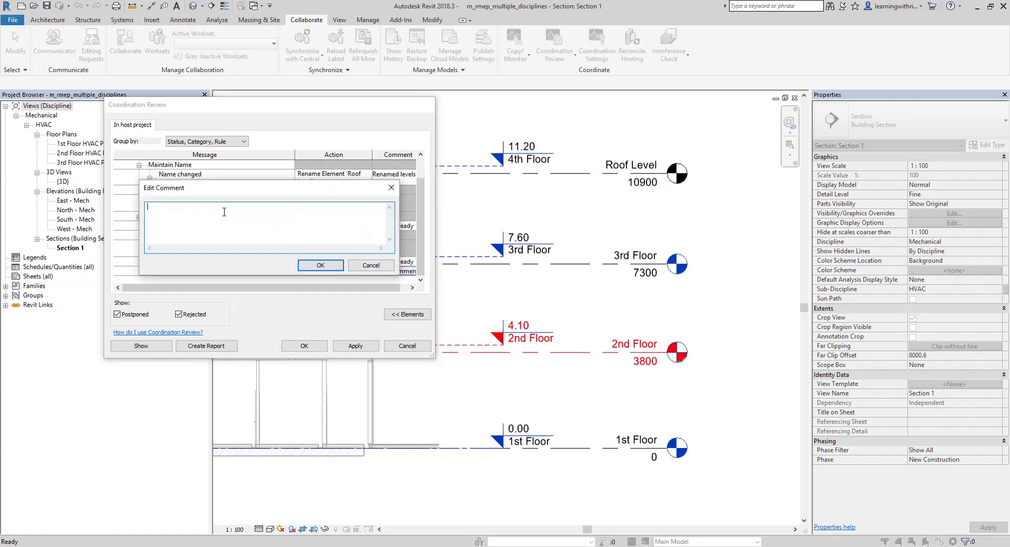
pyautogui.click(226, 213)
pyautogui.hotkey('ctrl', 'v')
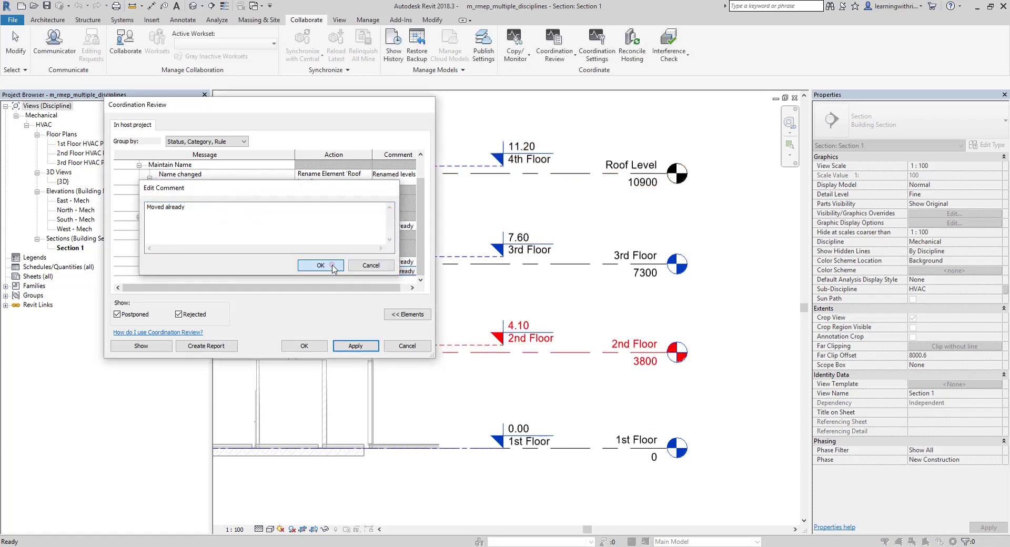
pyautogui.click(320, 265)
# Step: Export the coordination report as the HTML file m_rmep_multiple_disciplines in the Monitoring Changes in Linked Files folder
pyautogui.click(222, 349)
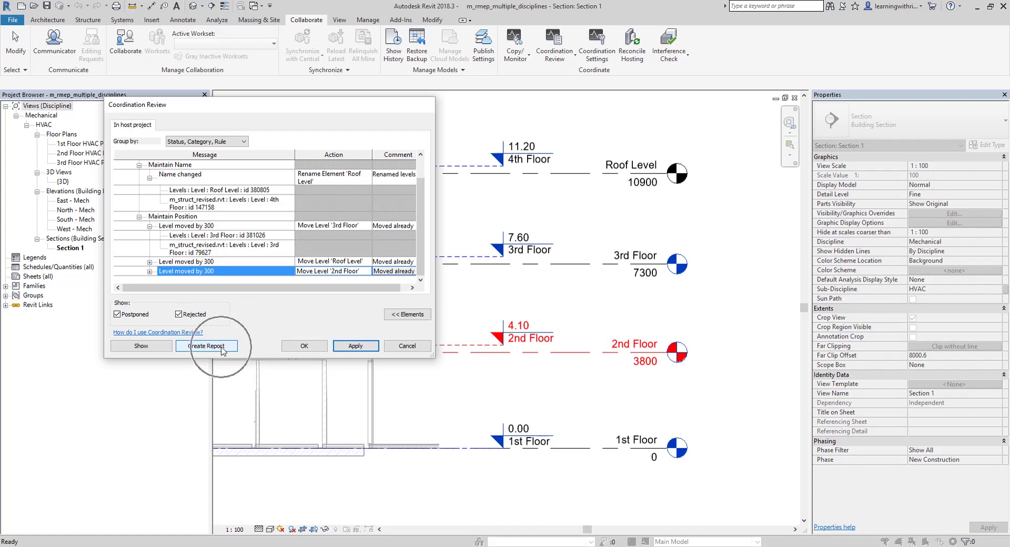
pyautogui.click(219, 349)
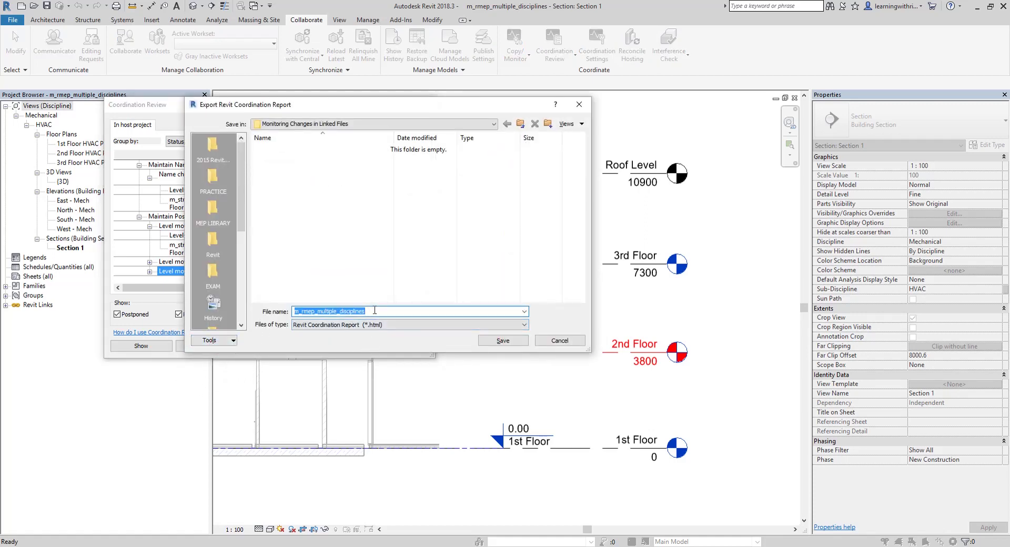
pyautogui.click(495, 342)
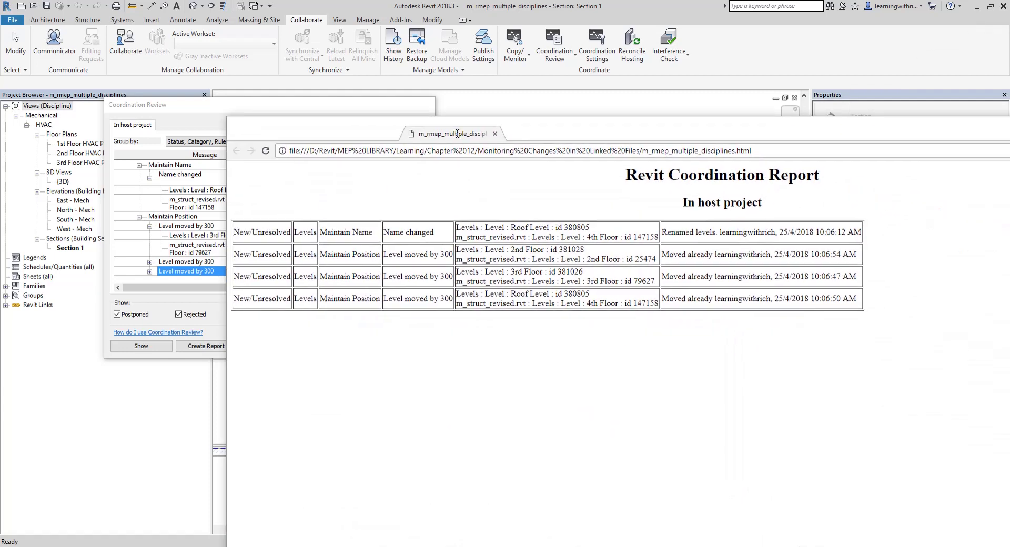
# Step: Examine the issues and comments in the exported coordination report in the browser, and close it
pyautogui.doubleClick(457, 133)
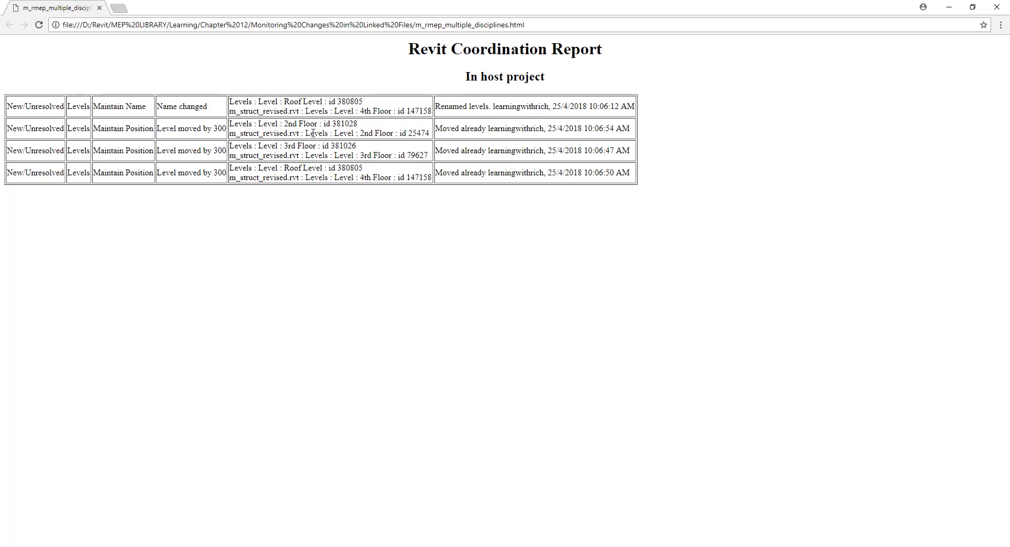
pyautogui.moveTo(368, 7); pyautogui.dragTo(793, 189)
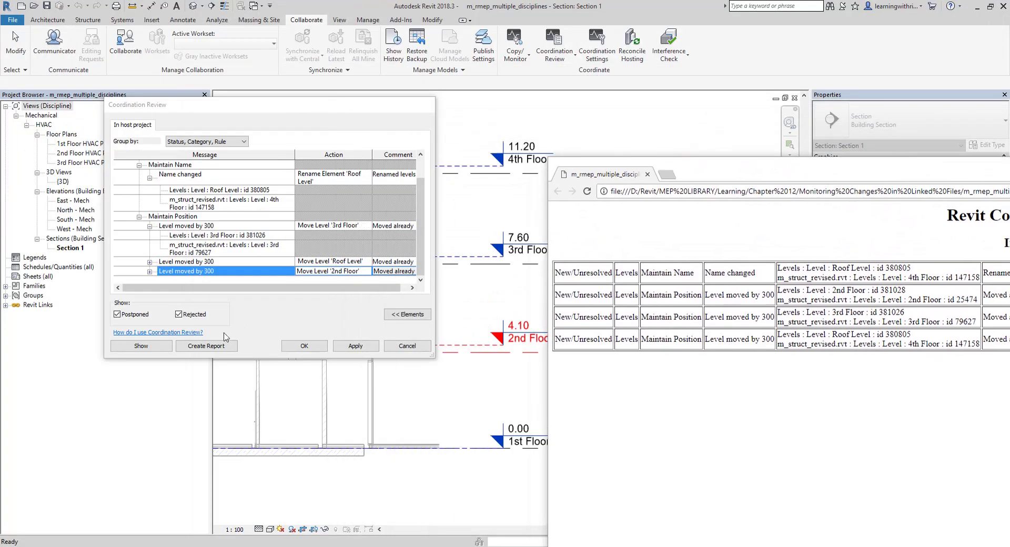
pyautogui.click(213, 347)
pyautogui.moveTo(729, 176); pyautogui.dragTo(214, 84)
pyautogui.doubleClick(289, 76)
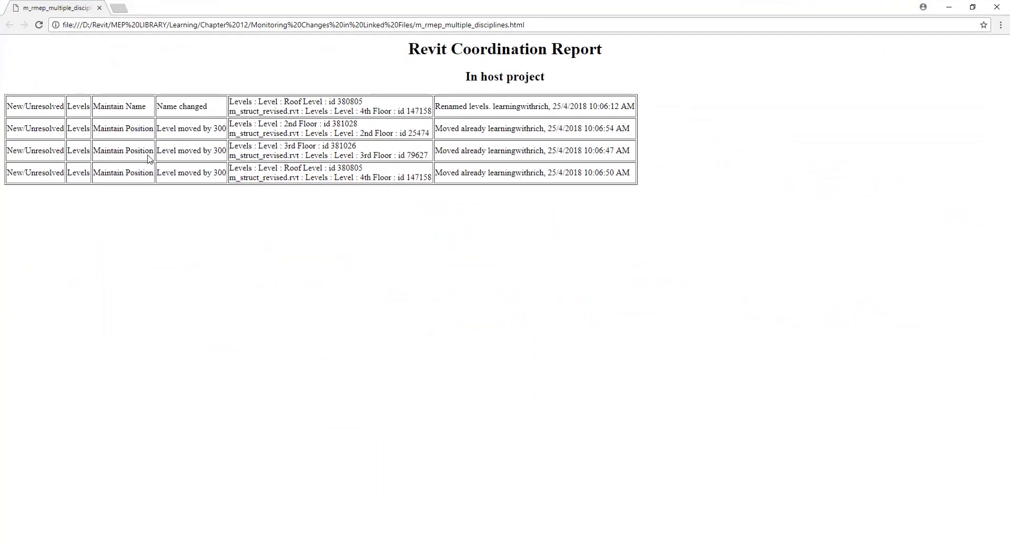
pyautogui.click(466, 108)
pyautogui.click(468, 127)
pyautogui.click(474, 153)
pyautogui.click(471, 175)
pyautogui.click(997, 7)
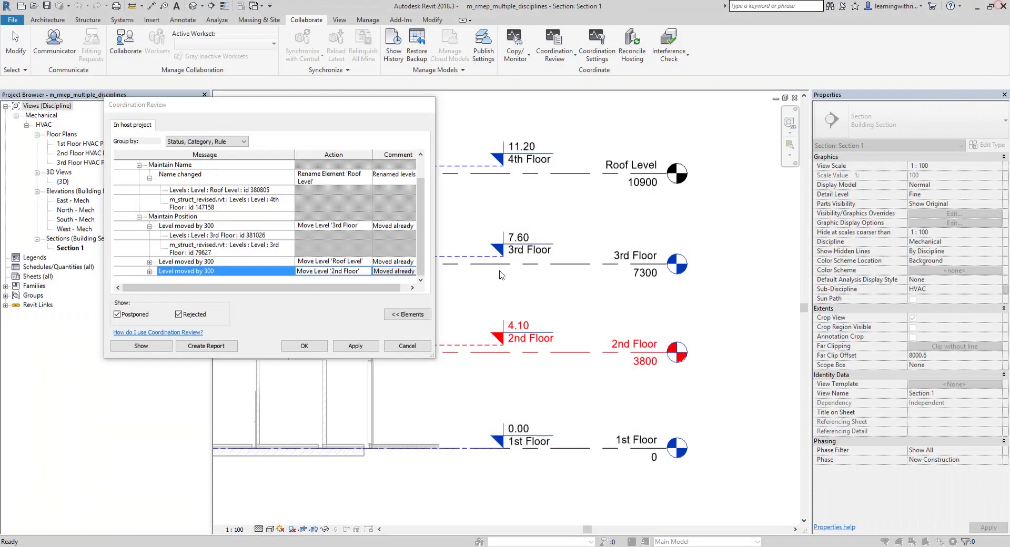
# Step: Apply the chosen rename and move actions, deleting the curtain wall mullion elements to resolve the errors
pyautogui.click(332, 180)
pyautogui.click(355, 347)
pyautogui.click(356, 346)
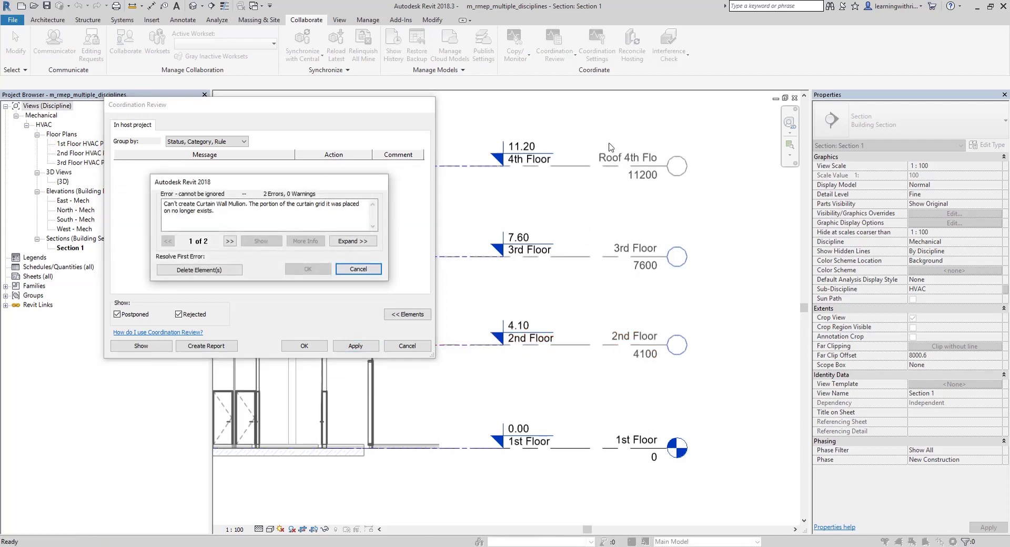
pyautogui.click(216, 272)
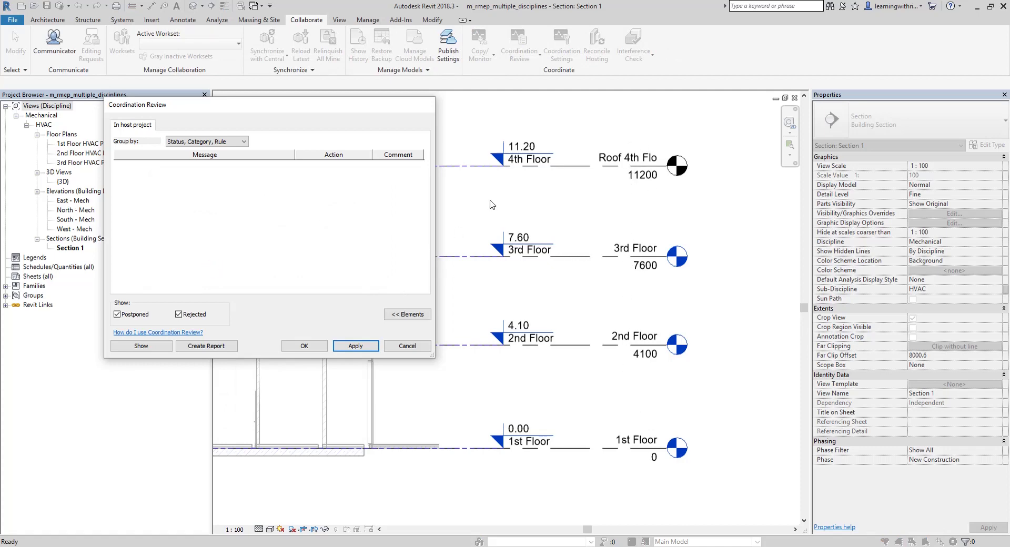
# Step: Compare the host roof level with the linked 4th Floor, close the Coordination Review, and inspect the levels in Section 1
pyautogui.click(537, 159)
pyautogui.click(640, 158)
pyautogui.click(156, 176)
pyautogui.click(304, 347)
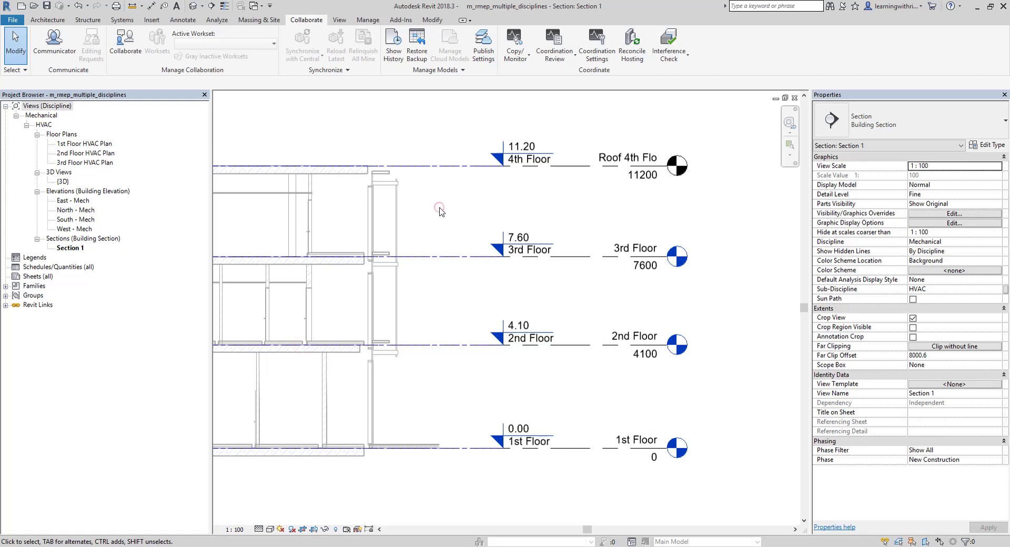
pyautogui.scroll(-1, 440, 212)
pyautogui.moveTo(440, 212); pyautogui.dragTo(471, 232, button='middle')
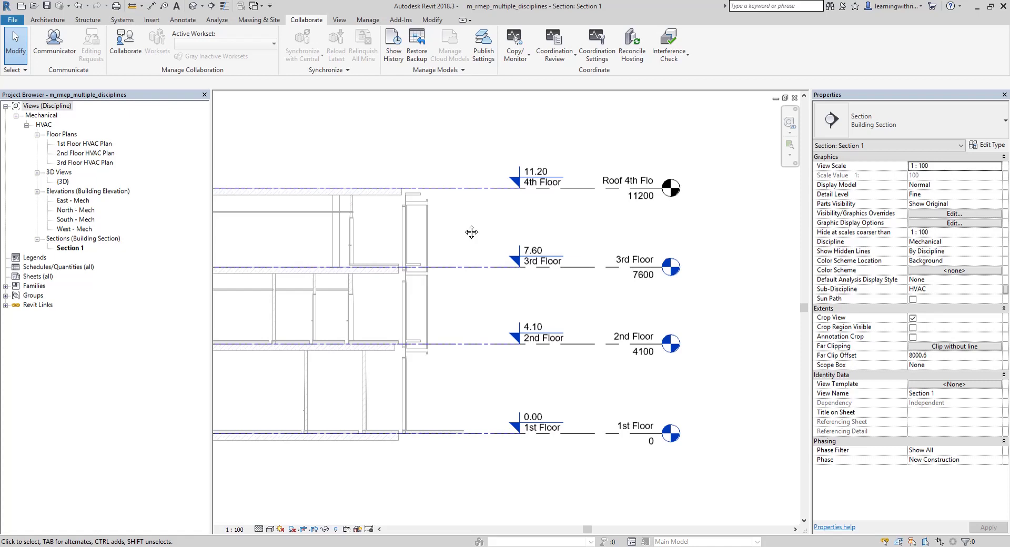